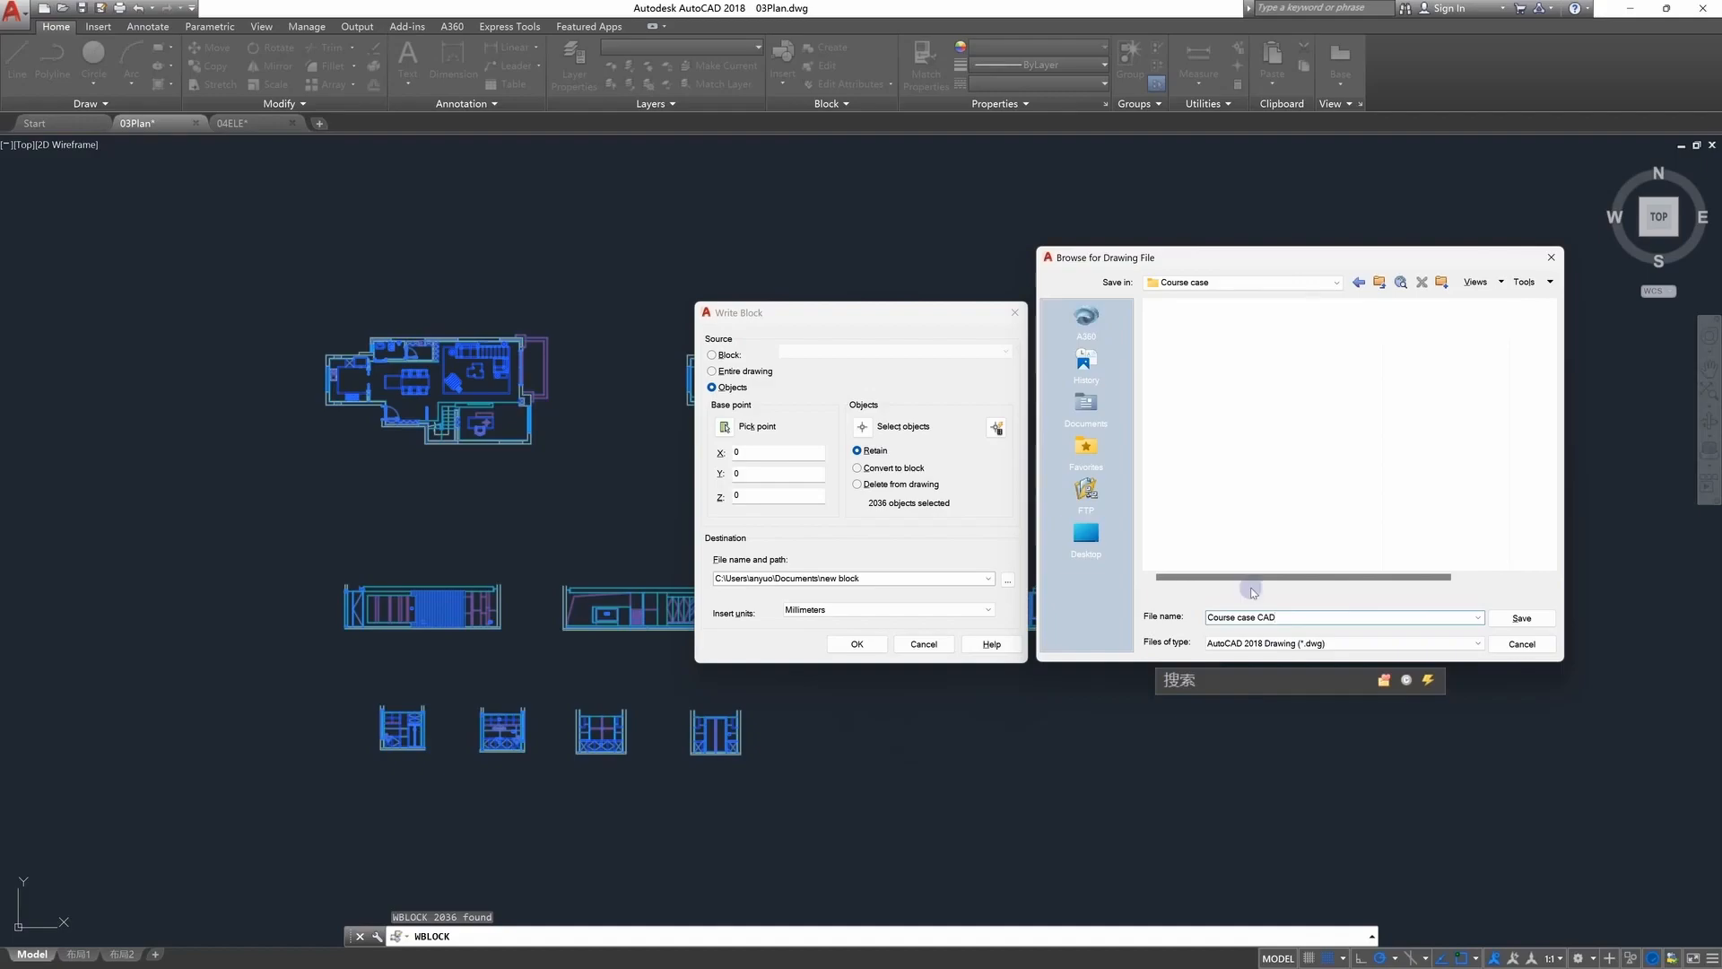
Save the destination file for the selected drawing objects as Course case CAD in the Course case folder
{"action": "left_click", "coordinate": [1536, 622]}
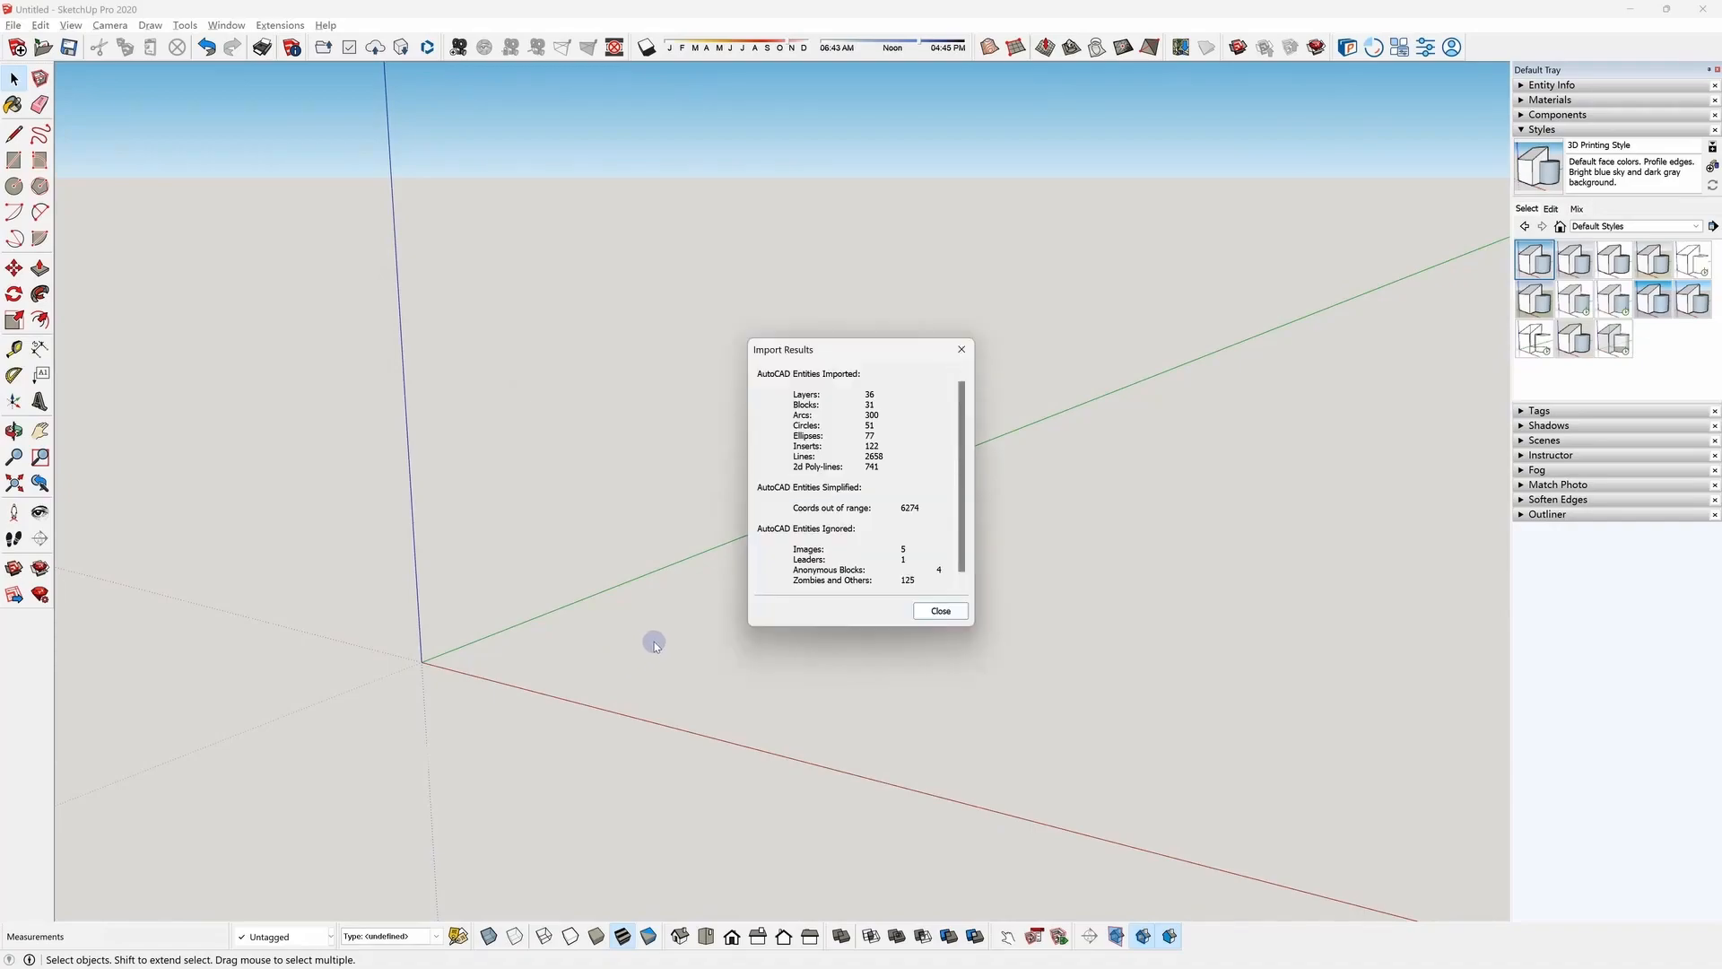
Switch to SketchUp, dismiss the CAD import results and bring up the options for the imported plan component
{"action": "left_click", "coordinate": [950, 611]}
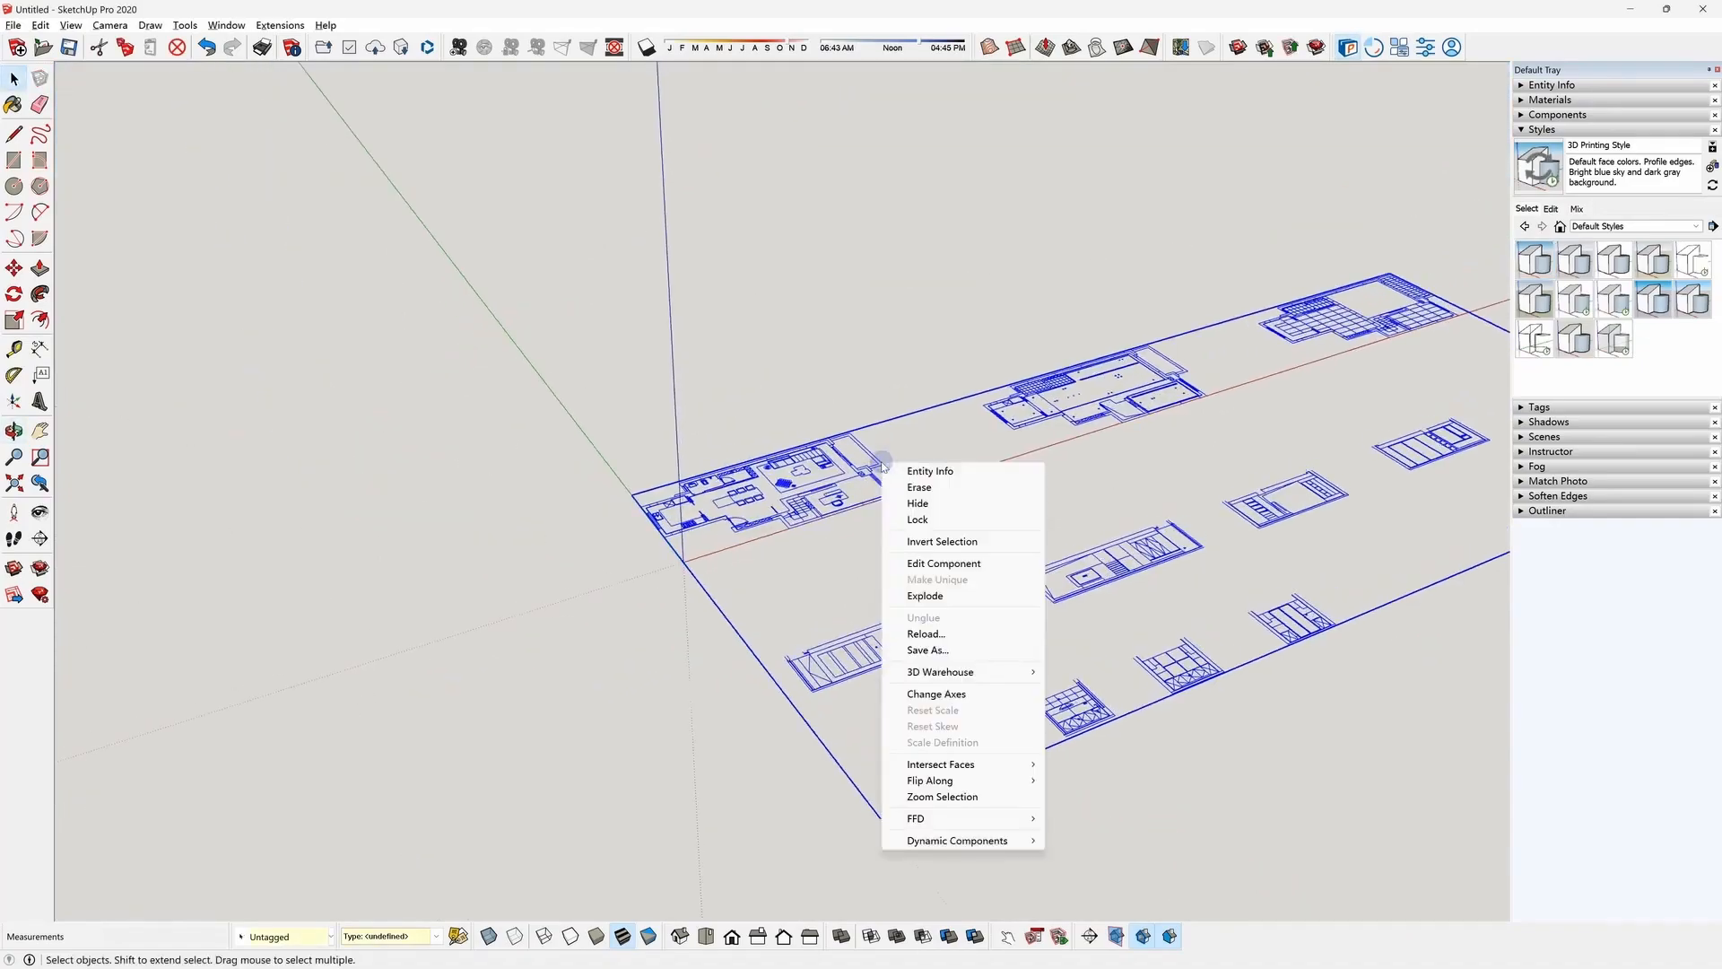
{"action": "right_click", "coordinate": [878, 482]}
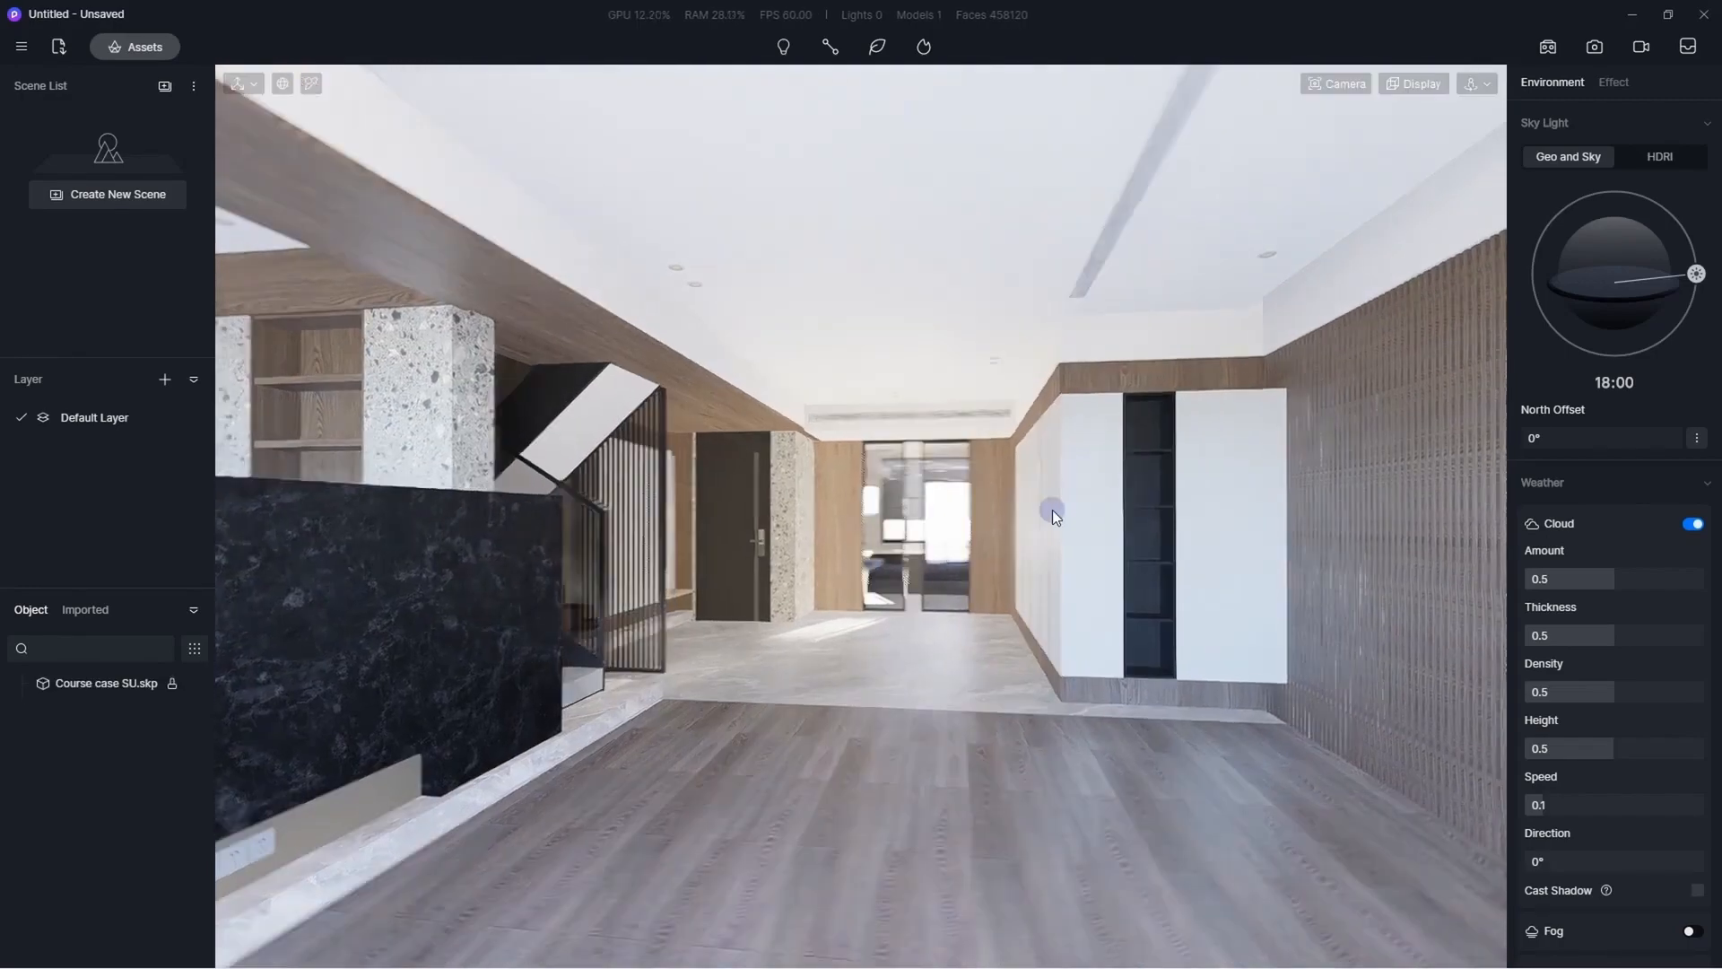
Switch to D5 Render, change the viewport navigation mode and choose the Early Morning HDRI sky
{"action": "left_click", "coordinate": [1478, 84]}
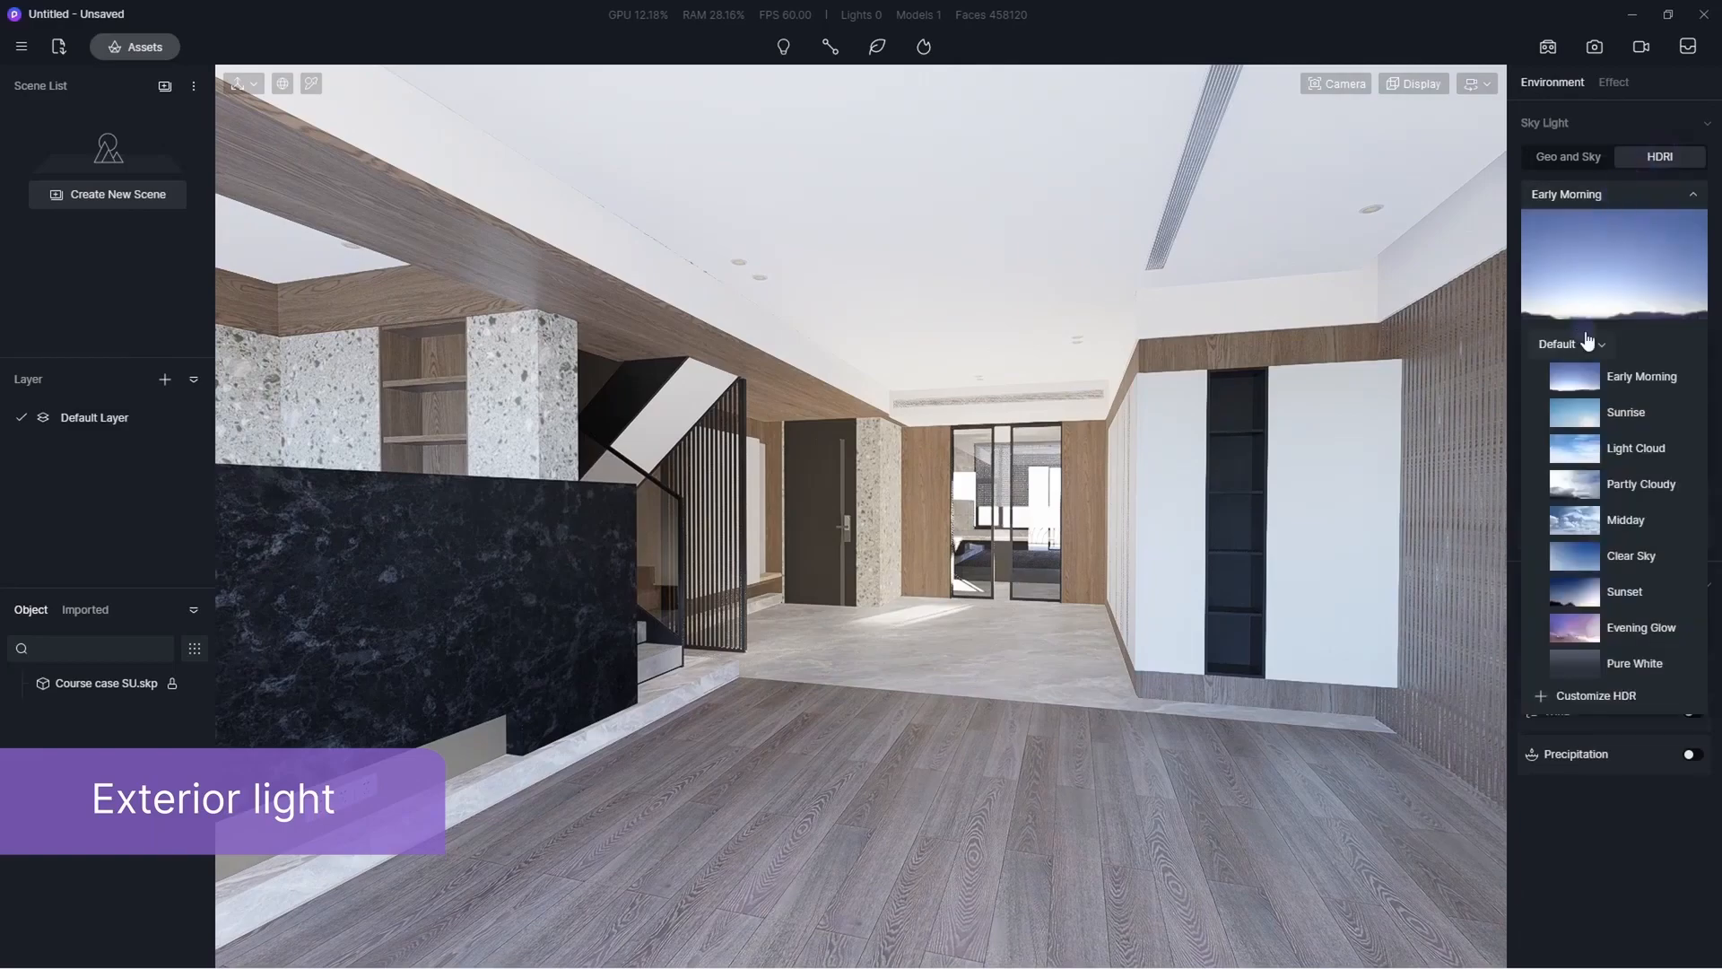
{"action": "left_click", "coordinate": [1580, 377]}
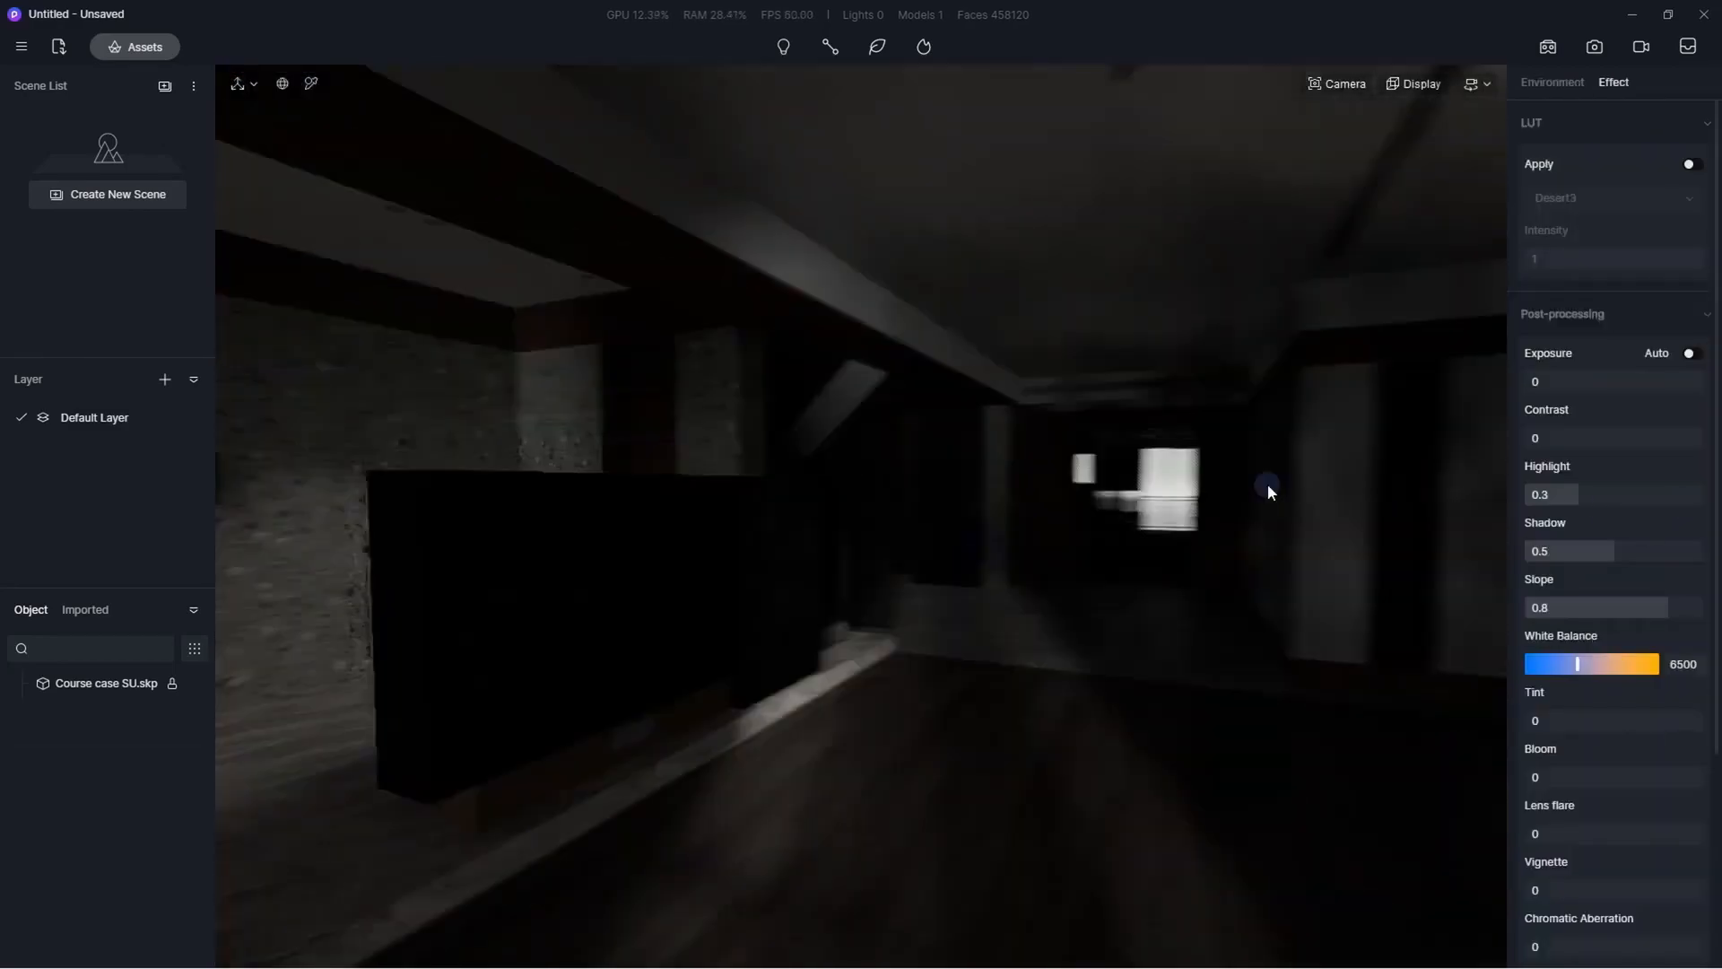
Place an area light outside the balcony sliding door and size it about 2807 by 1000
{"action": "right_click_drag", "start_coordinate": [1268, 483], "coordinate": [1000, 482]}
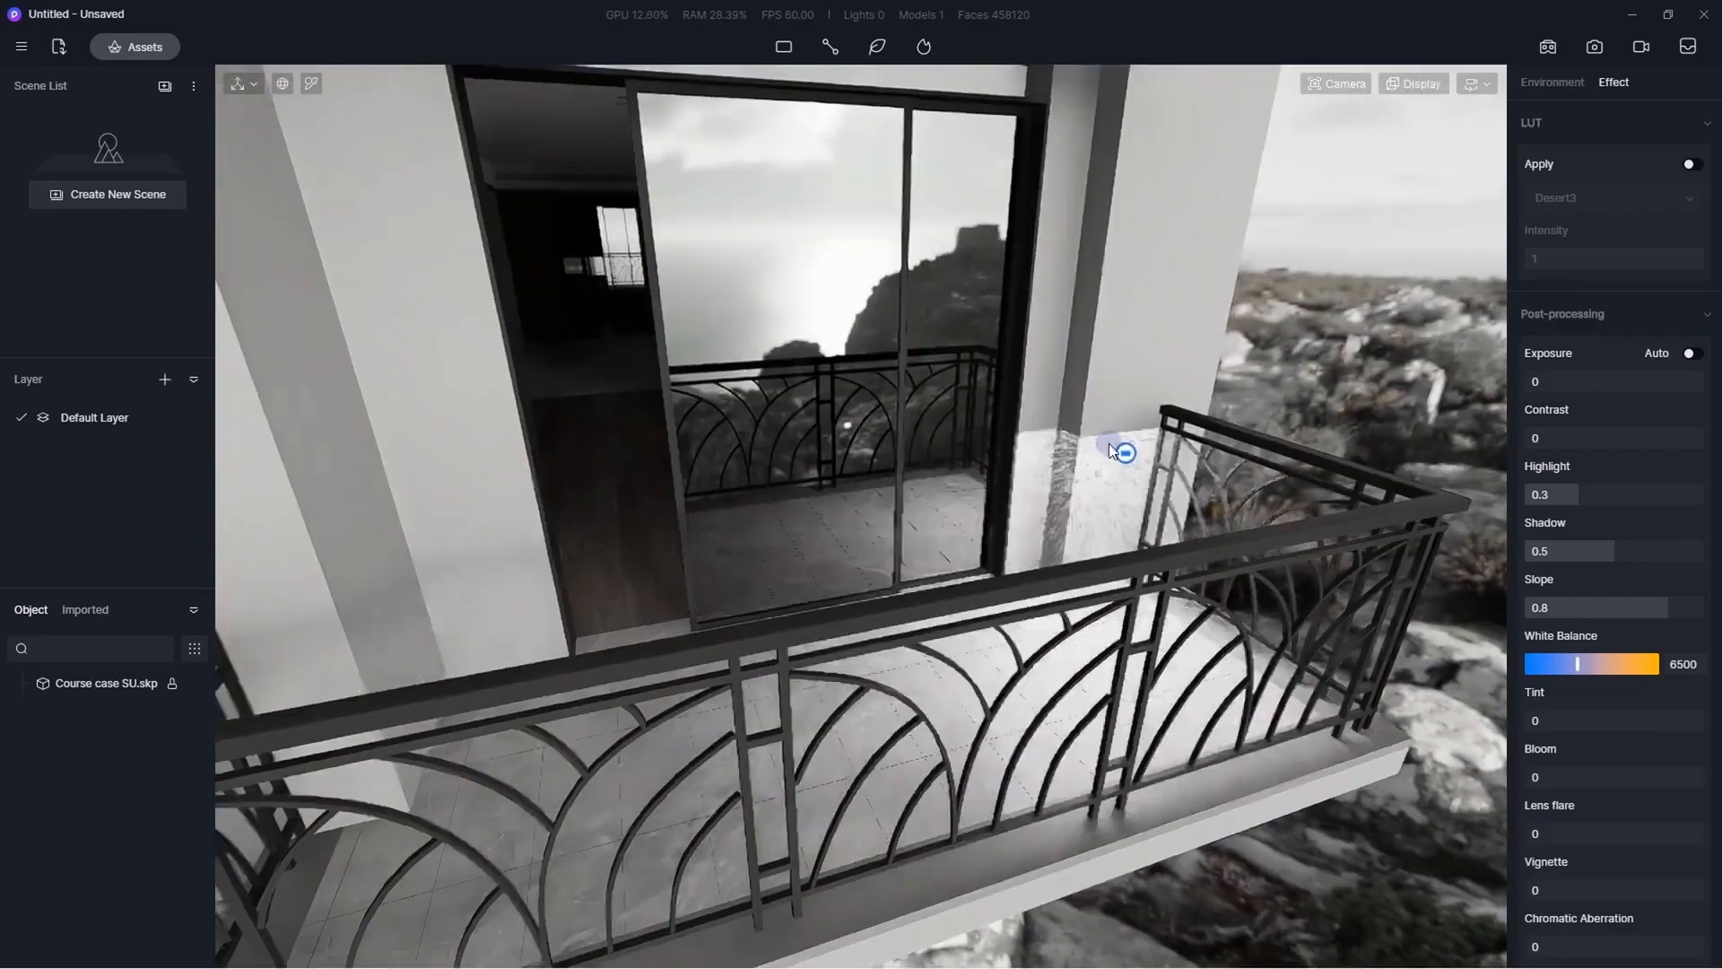
{"action": "right_click_drag", "start_coordinate": [1109, 443], "coordinate": [1112, 473]}
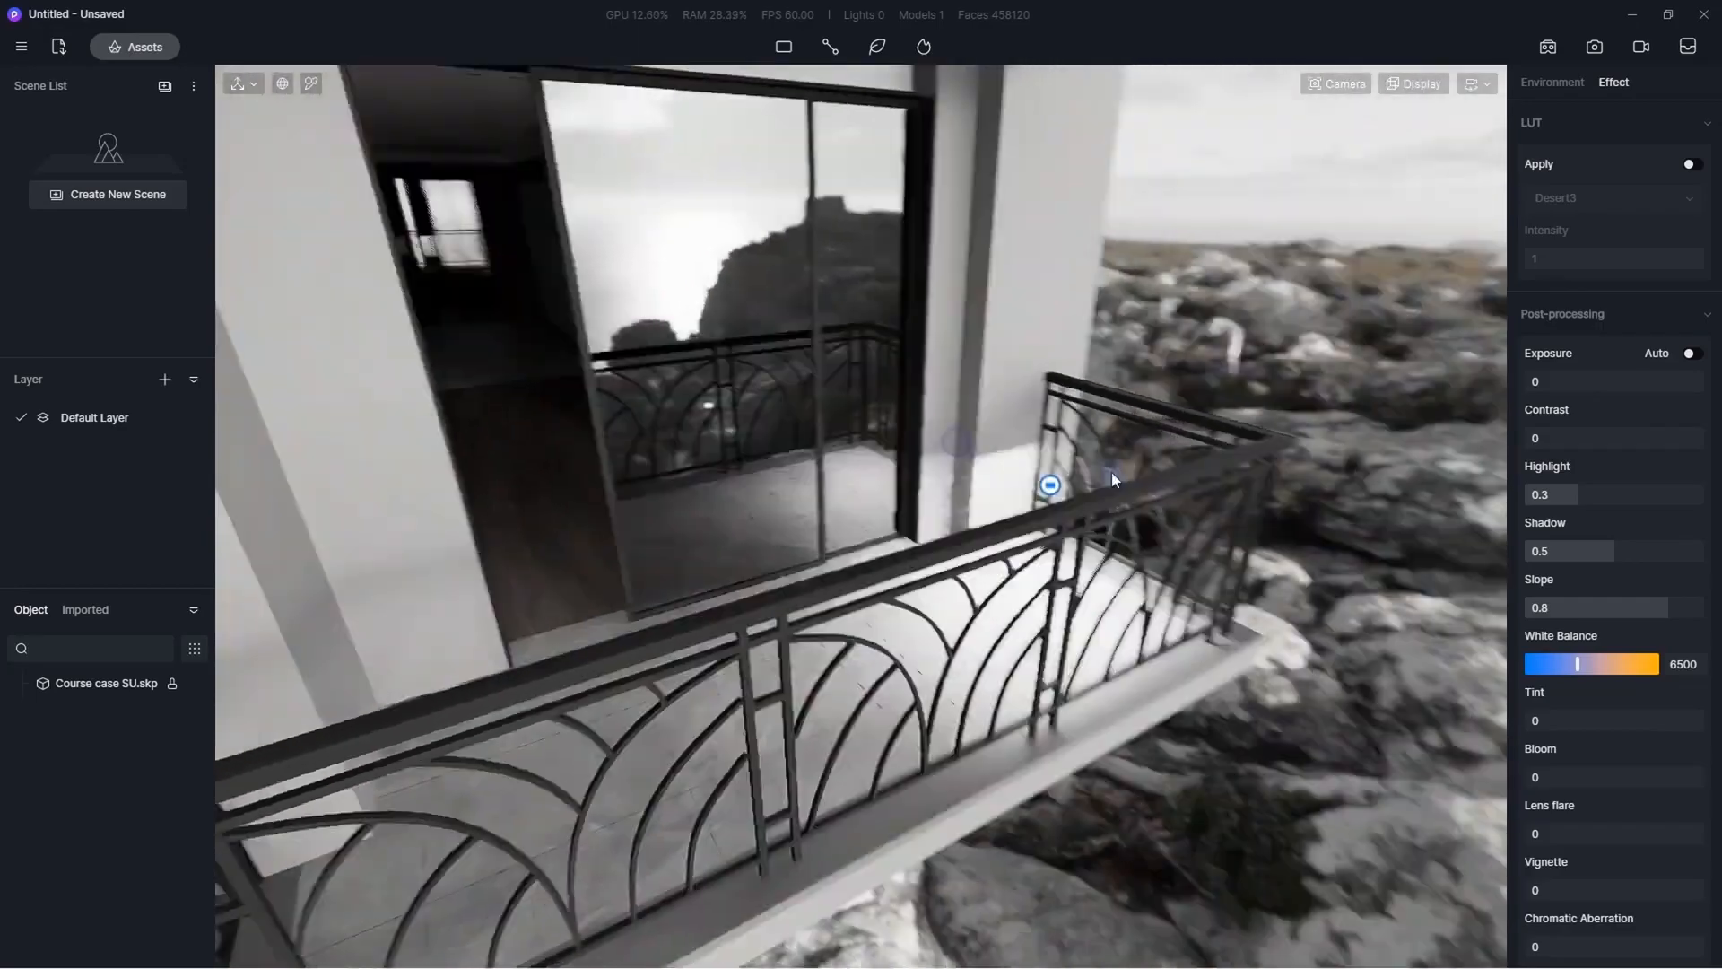
{"action": "left_click", "coordinate": [1112, 472]}
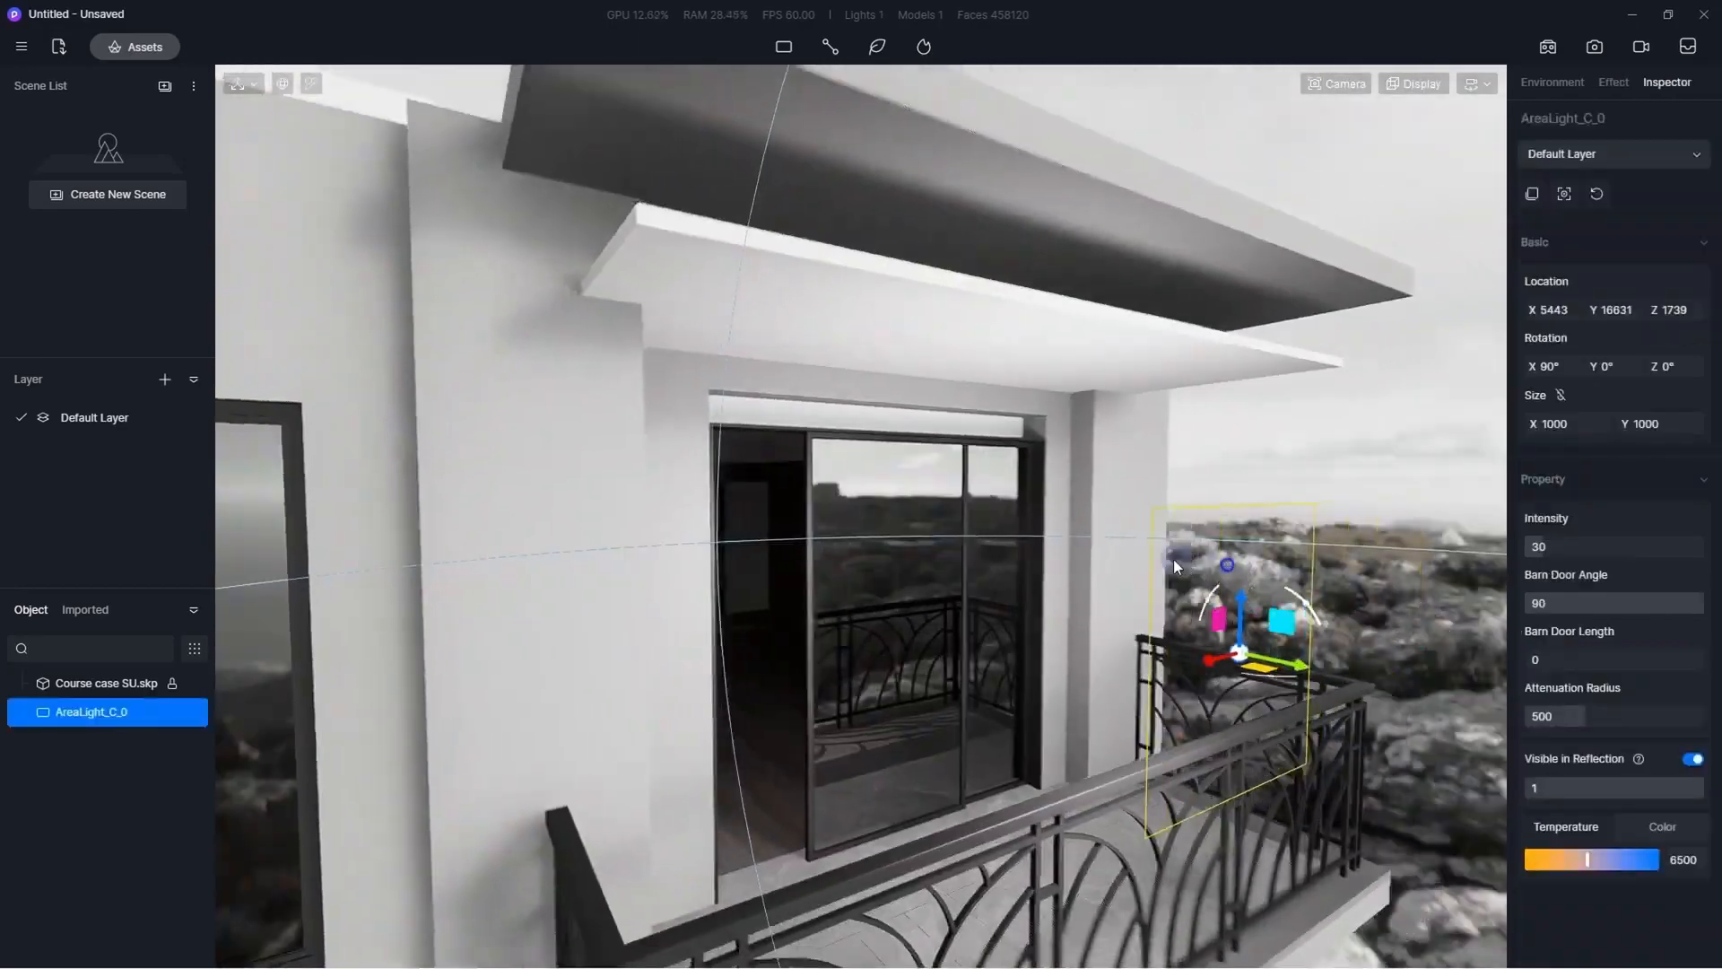
{"action": "right_click_drag", "start_coordinate": [1173, 558], "coordinate": [960, 579]}
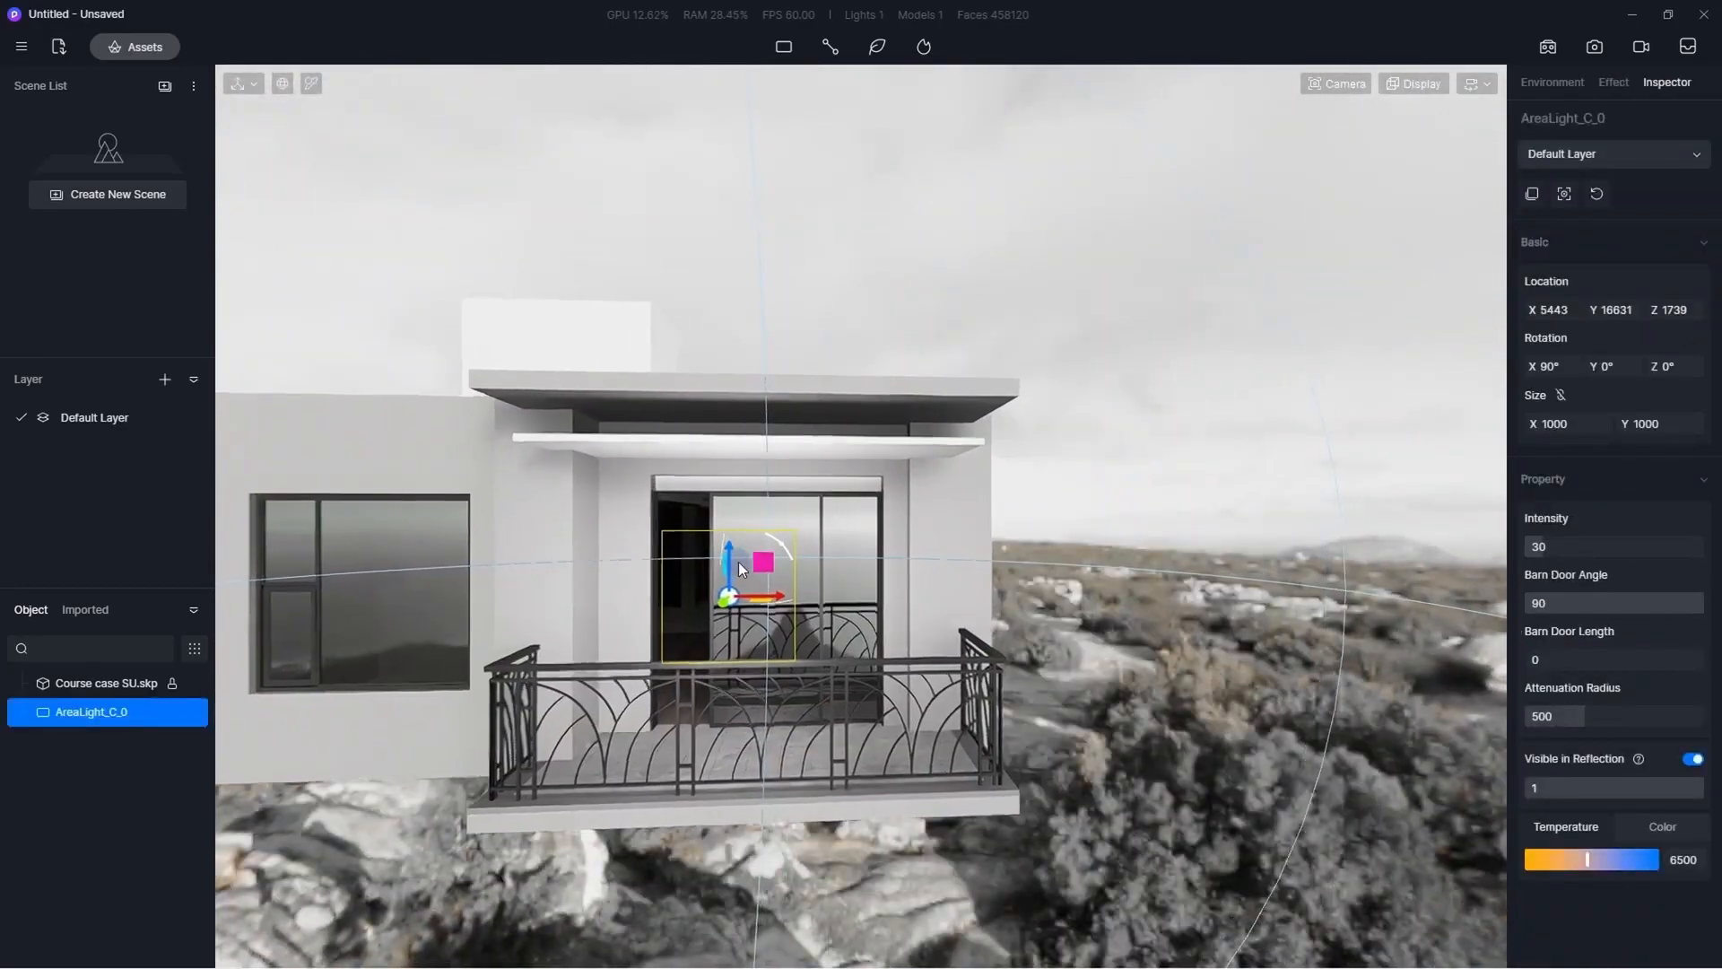
{"action": "scroll", "coordinate": [912, 585], "scroll_direction": "down", "scroll_amount": 5}
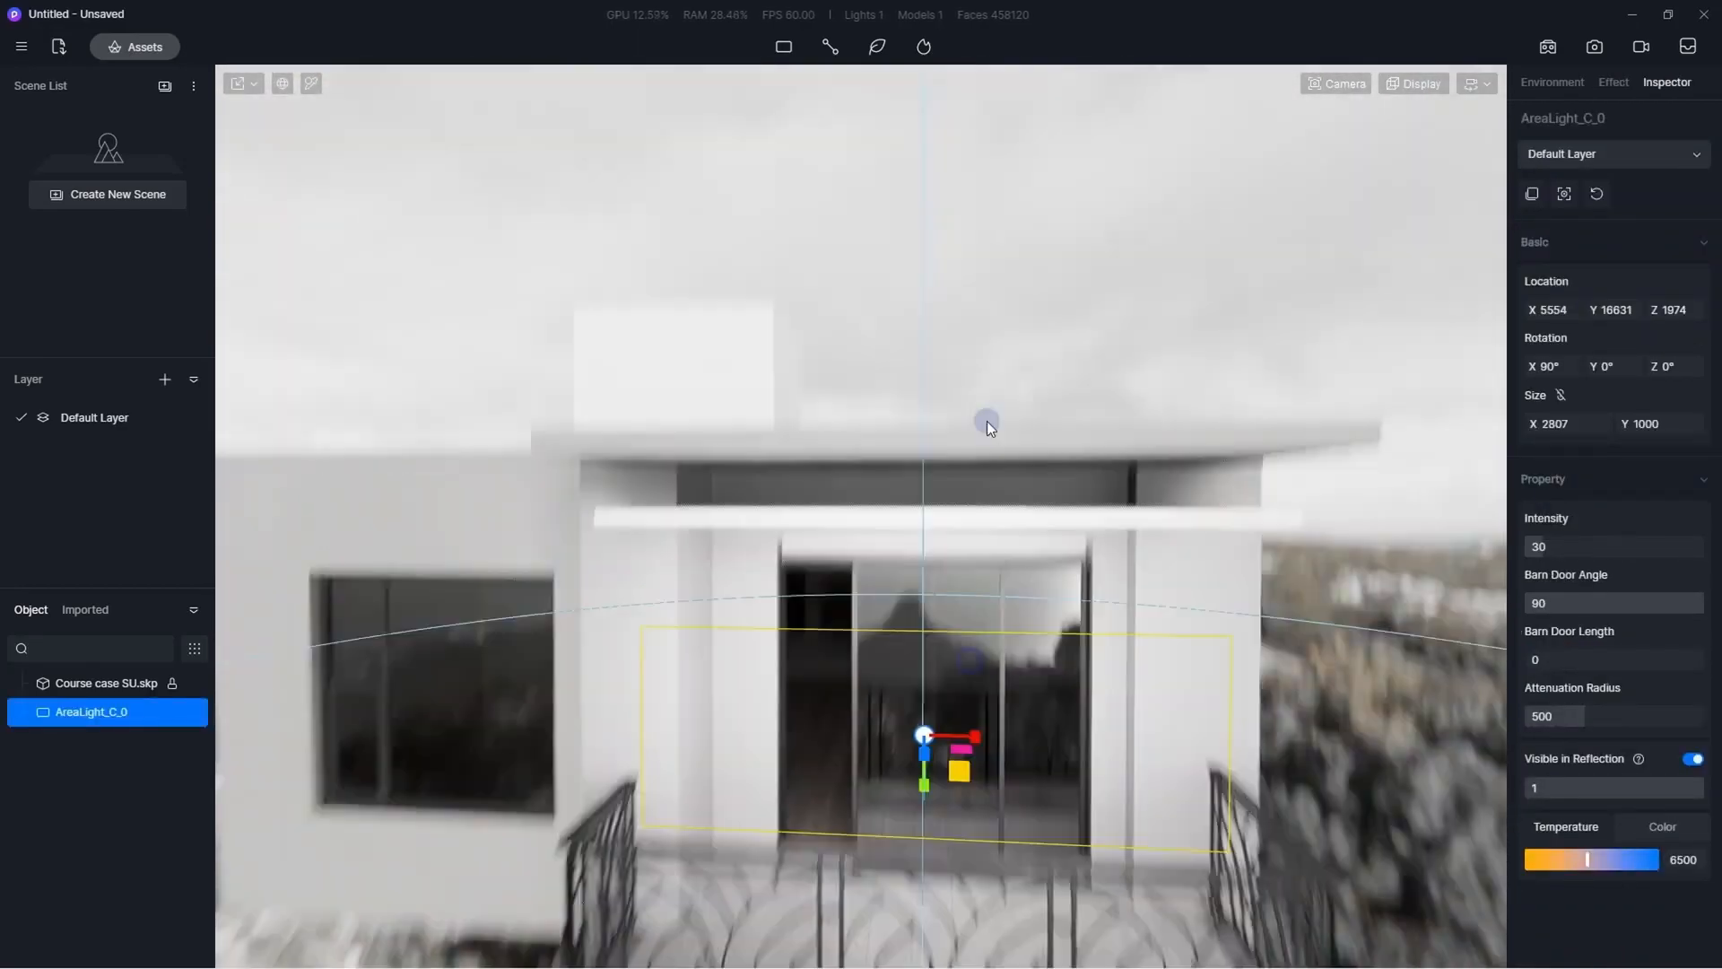
{"action": "right_click_drag", "start_coordinate": [987, 421], "coordinate": [901, 626]}
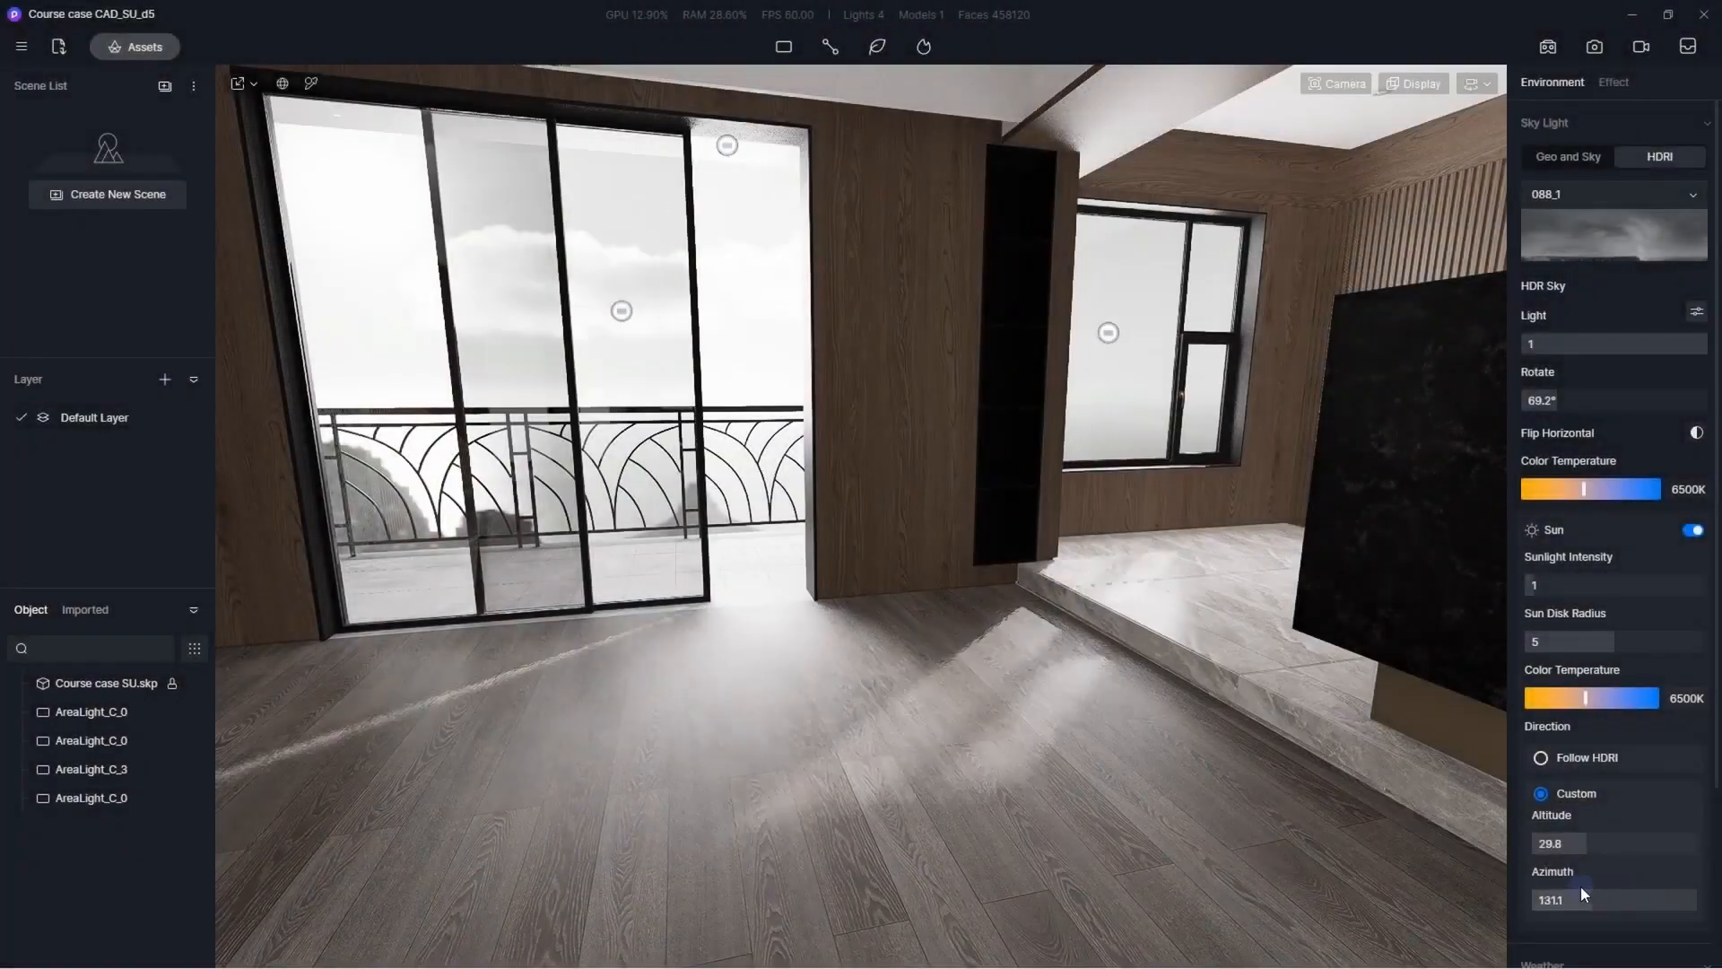
Set the custom sun direction to altitude 37.2 and azimuth 125.2, and the HDR sky color temperature to 6000K
{"action": "left_click_drag", "start_coordinate": [1580, 892], "coordinate": [1551, 883]}
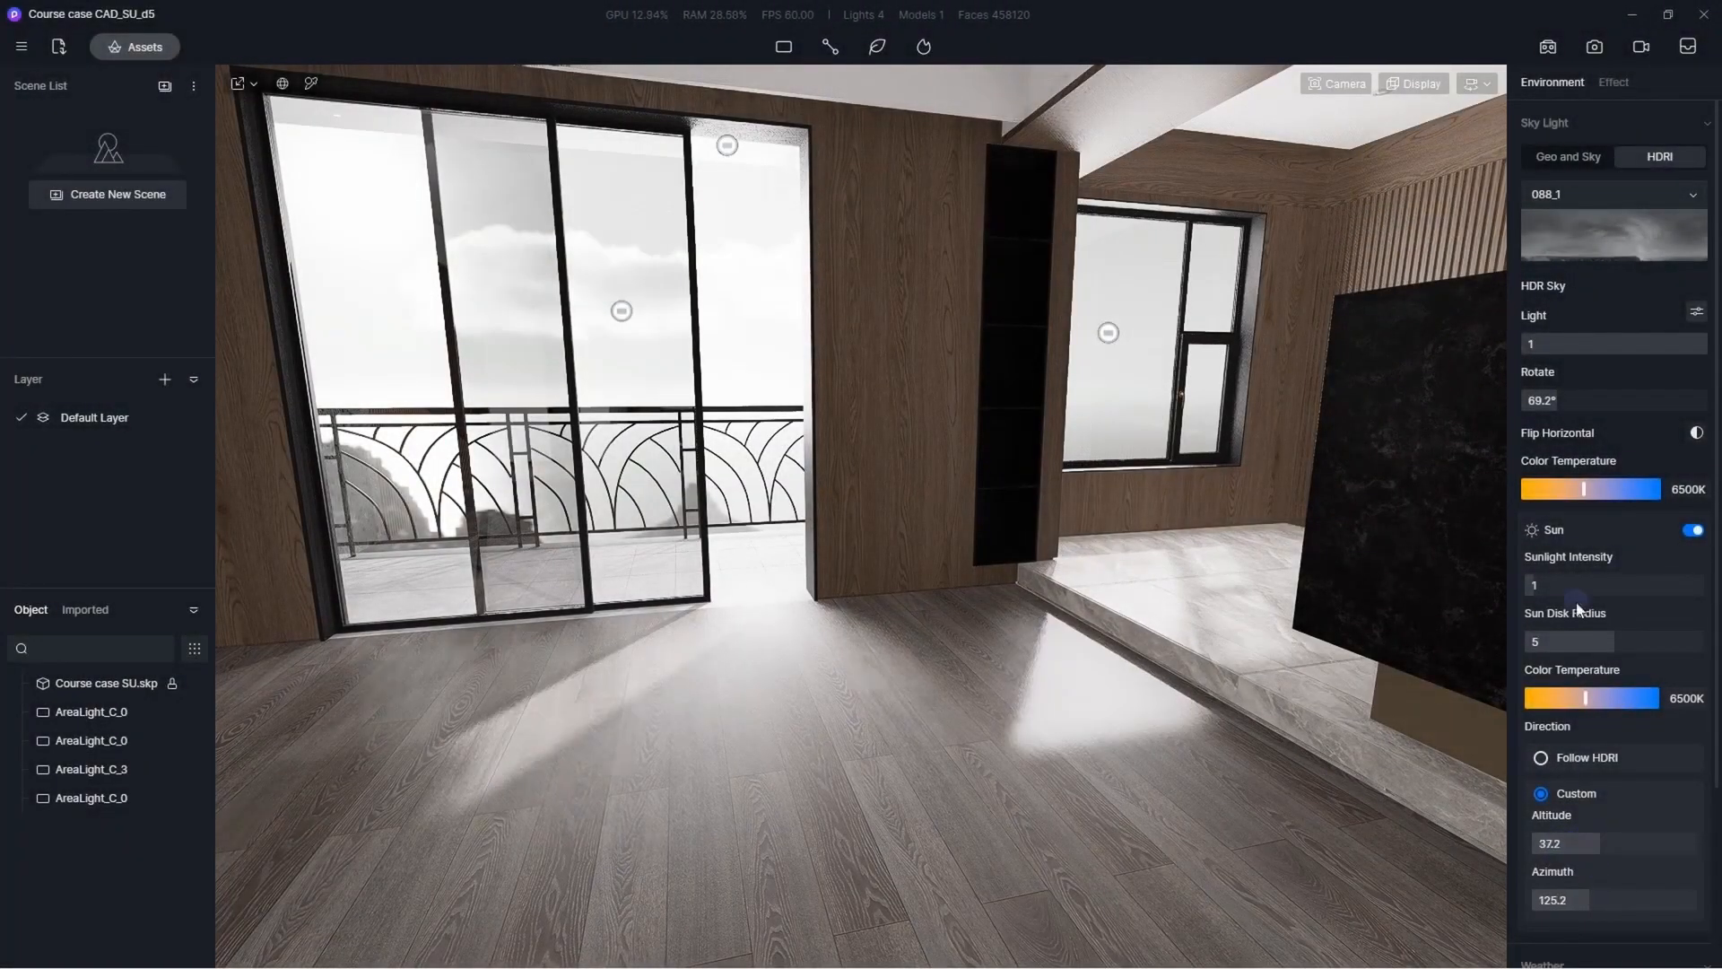
{"action": "left_click_drag", "start_coordinate": [1581, 486], "coordinate": [1577, 487]}
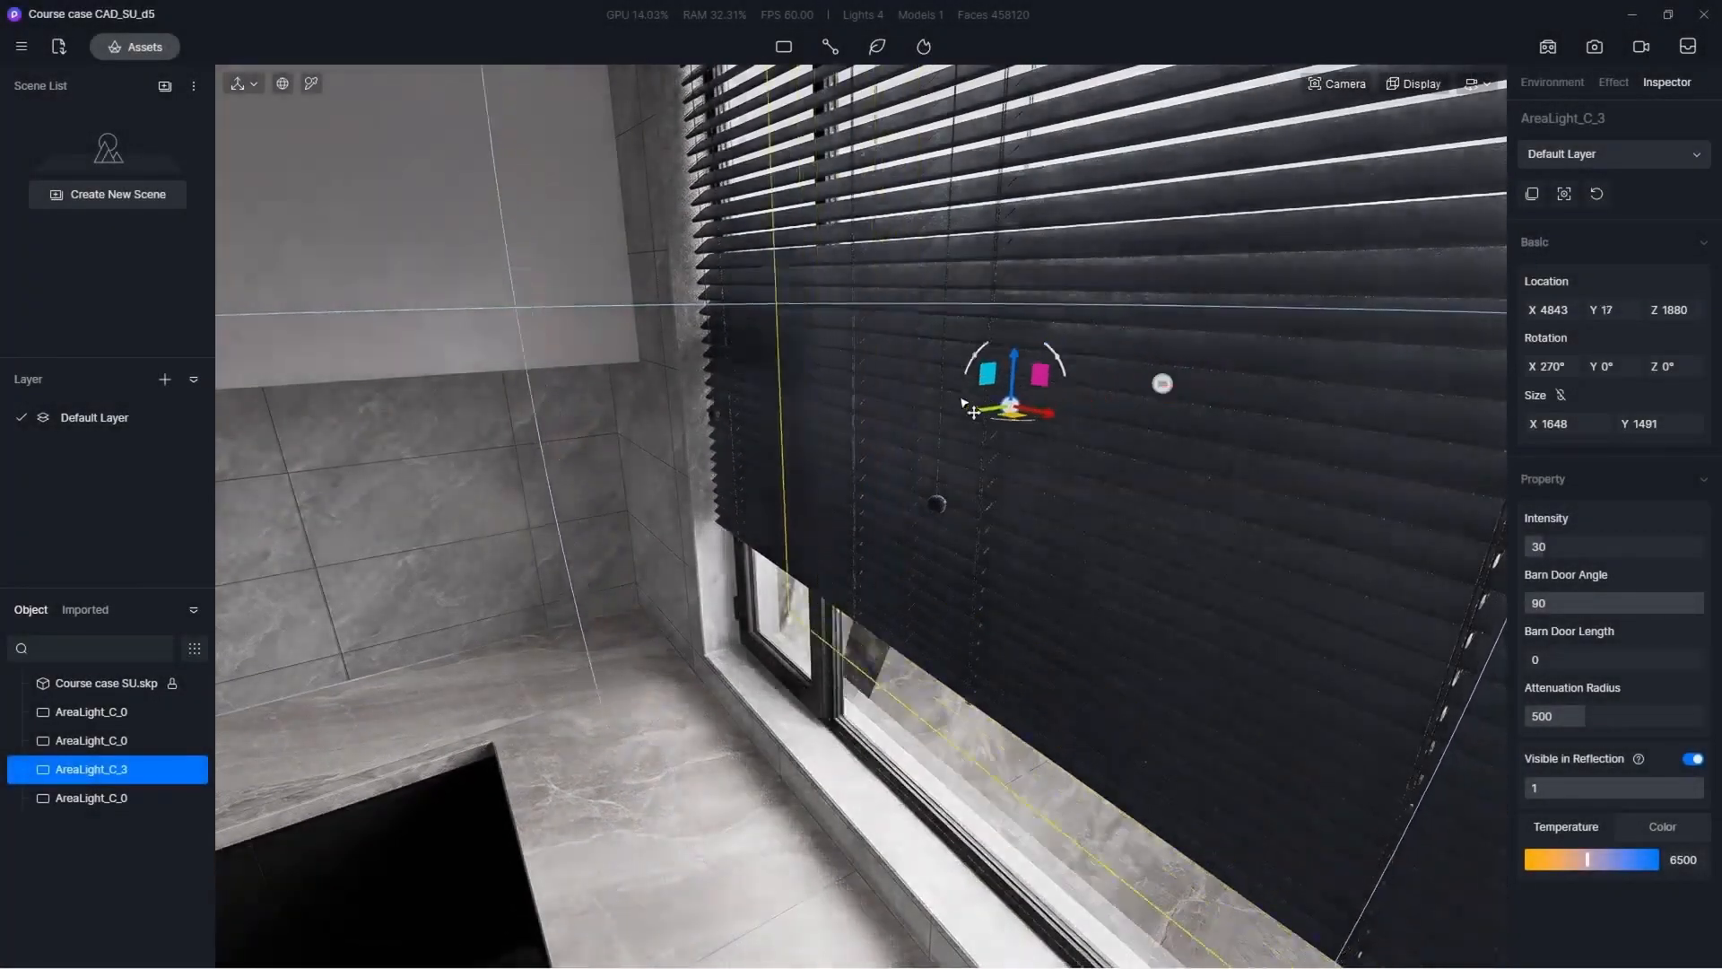
Copy the kitchen window's area light to the inside of the blinds and resize the copy to about 1207 by 914
{"action": "left_click_drag", "start_coordinate": [963, 405], "coordinate": [848, 417], "text": "shift"}
{"action": "right_click_drag", "start_coordinate": [848, 417], "coordinate": [1073, 439]}
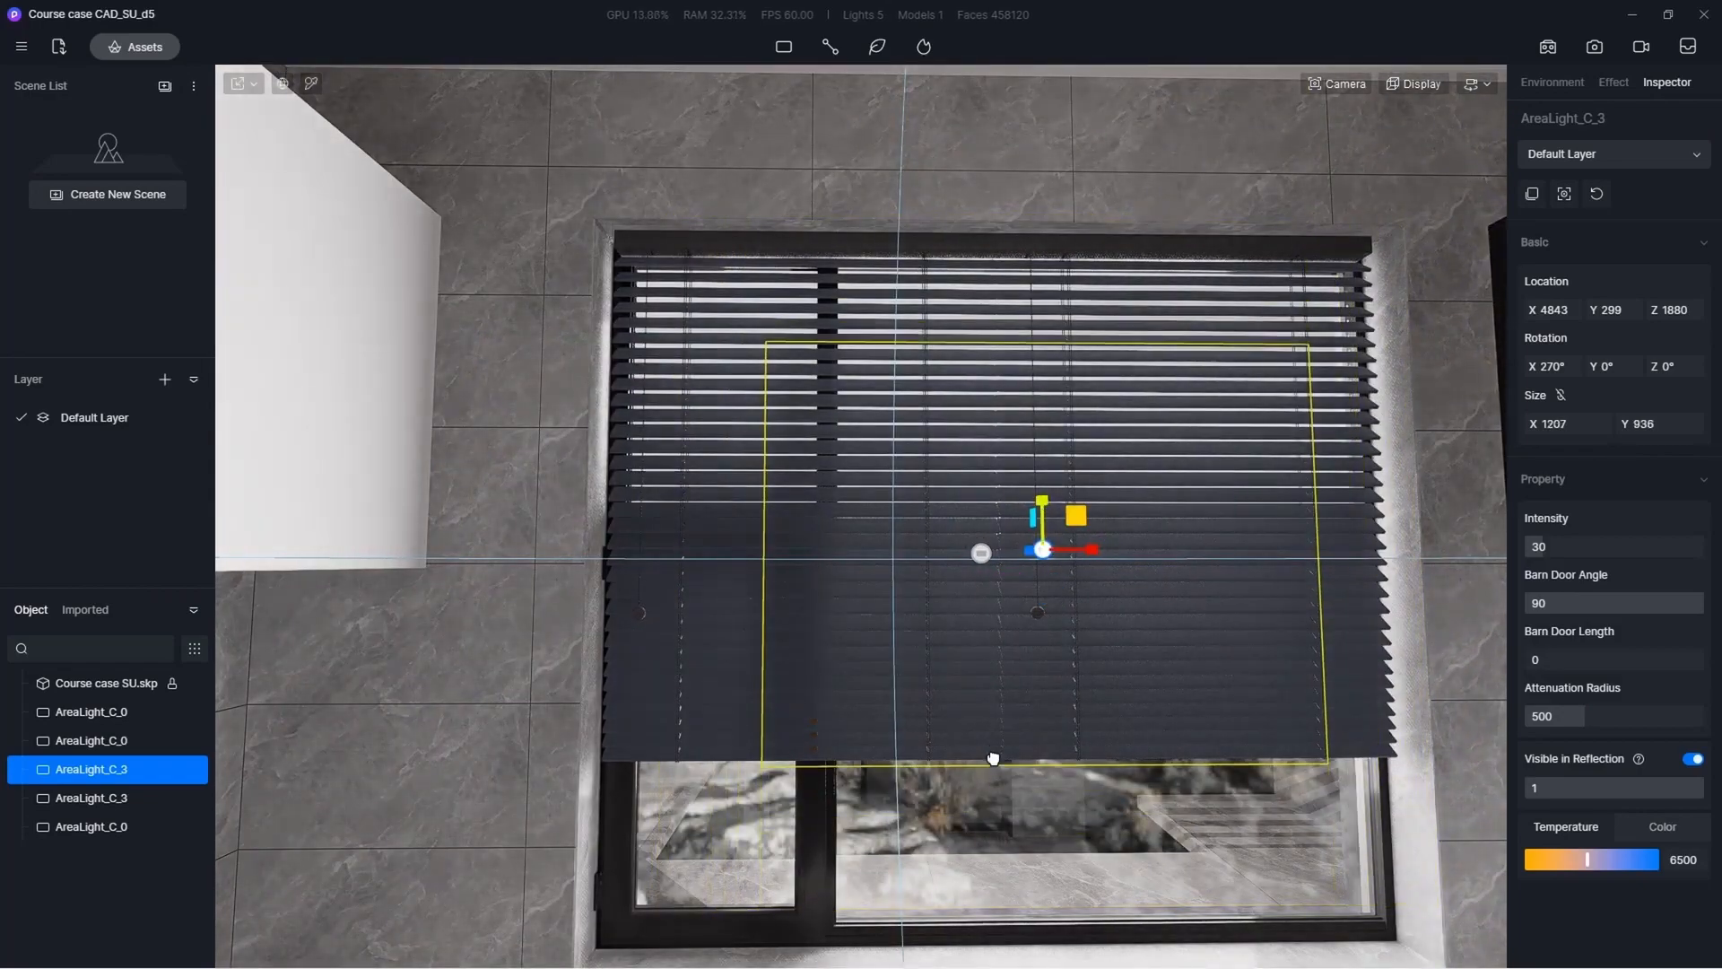
{"action": "left_click_drag", "start_coordinate": [993, 759], "coordinate": [994, 752]}
{"action": "right_click_drag", "start_coordinate": [1081, 583], "coordinate": [1149, 403]}
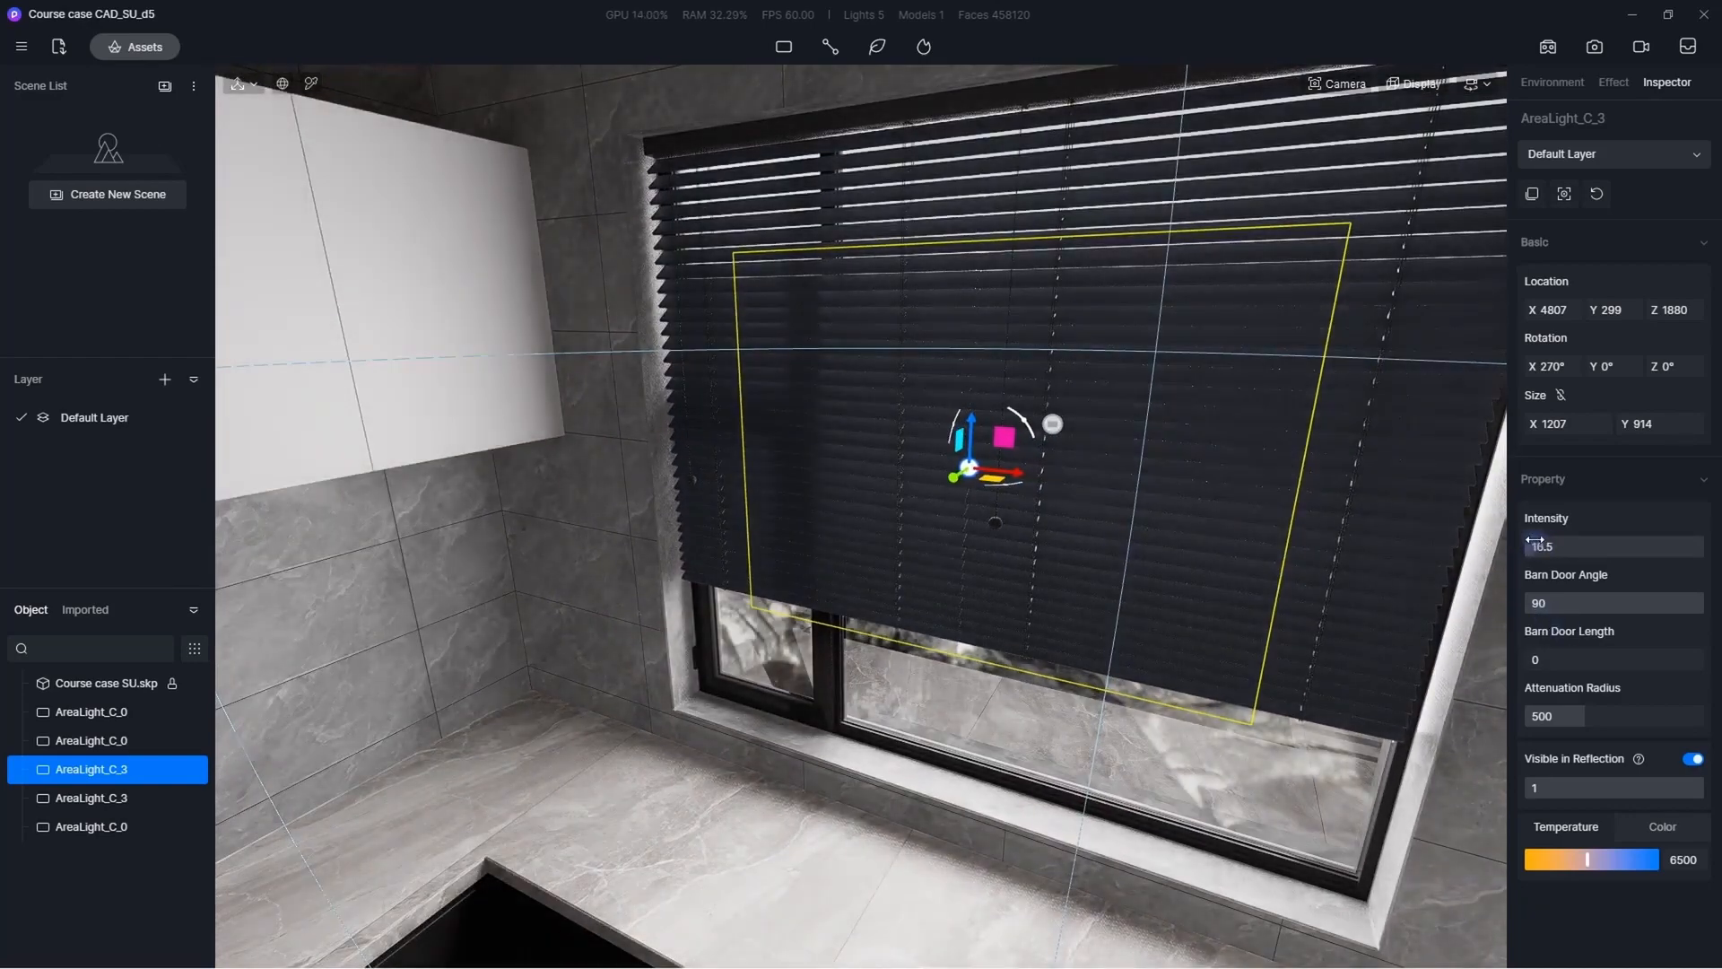
Lower the intensity and attenuation radius of the area light inside the kitchen blinds
{"action": "right_click_drag", "start_coordinate": [1153, 466], "coordinate": [1269, 619]}
{"action": "scroll", "coordinate": [1269, 619], "scroll_direction": "down", "scroll_amount": 5}
{"action": "left_click_drag", "start_coordinate": [1581, 714], "coordinate": [1552, 709]}
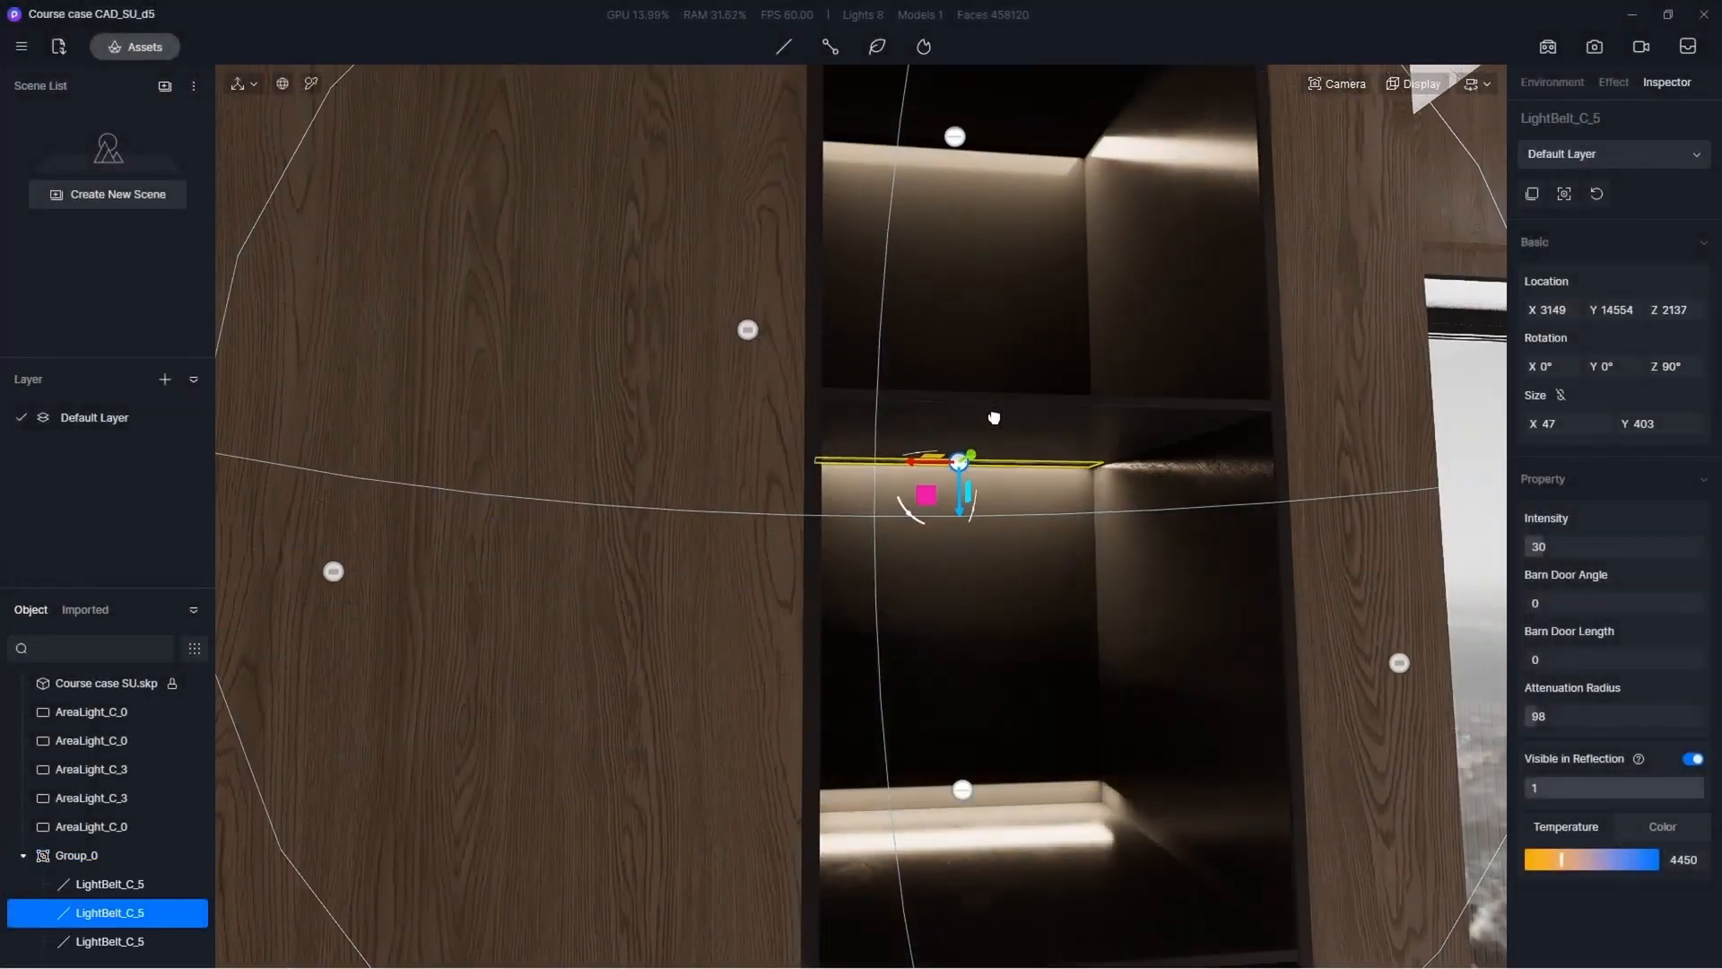
Duplicate the light strip down the open cabinet niche so that the lower shelves each have one
{"action": "left_click", "coordinate": [961, 789]}
{"action": "right_click_drag", "start_coordinate": [961, 789], "coordinate": [921, 537]}
{"action": "left_click_drag", "start_coordinate": [918, 542], "coordinate": [919, 533]}
{"action": "scroll", "coordinate": [985, 519], "scroll_direction": "down", "scroll_amount": 5}
{"action": "left_click_drag", "start_coordinate": [861, 368], "coordinate": [899, 692], "text": "alt"}
{"action": "left_click", "coordinate": [904, 469]}
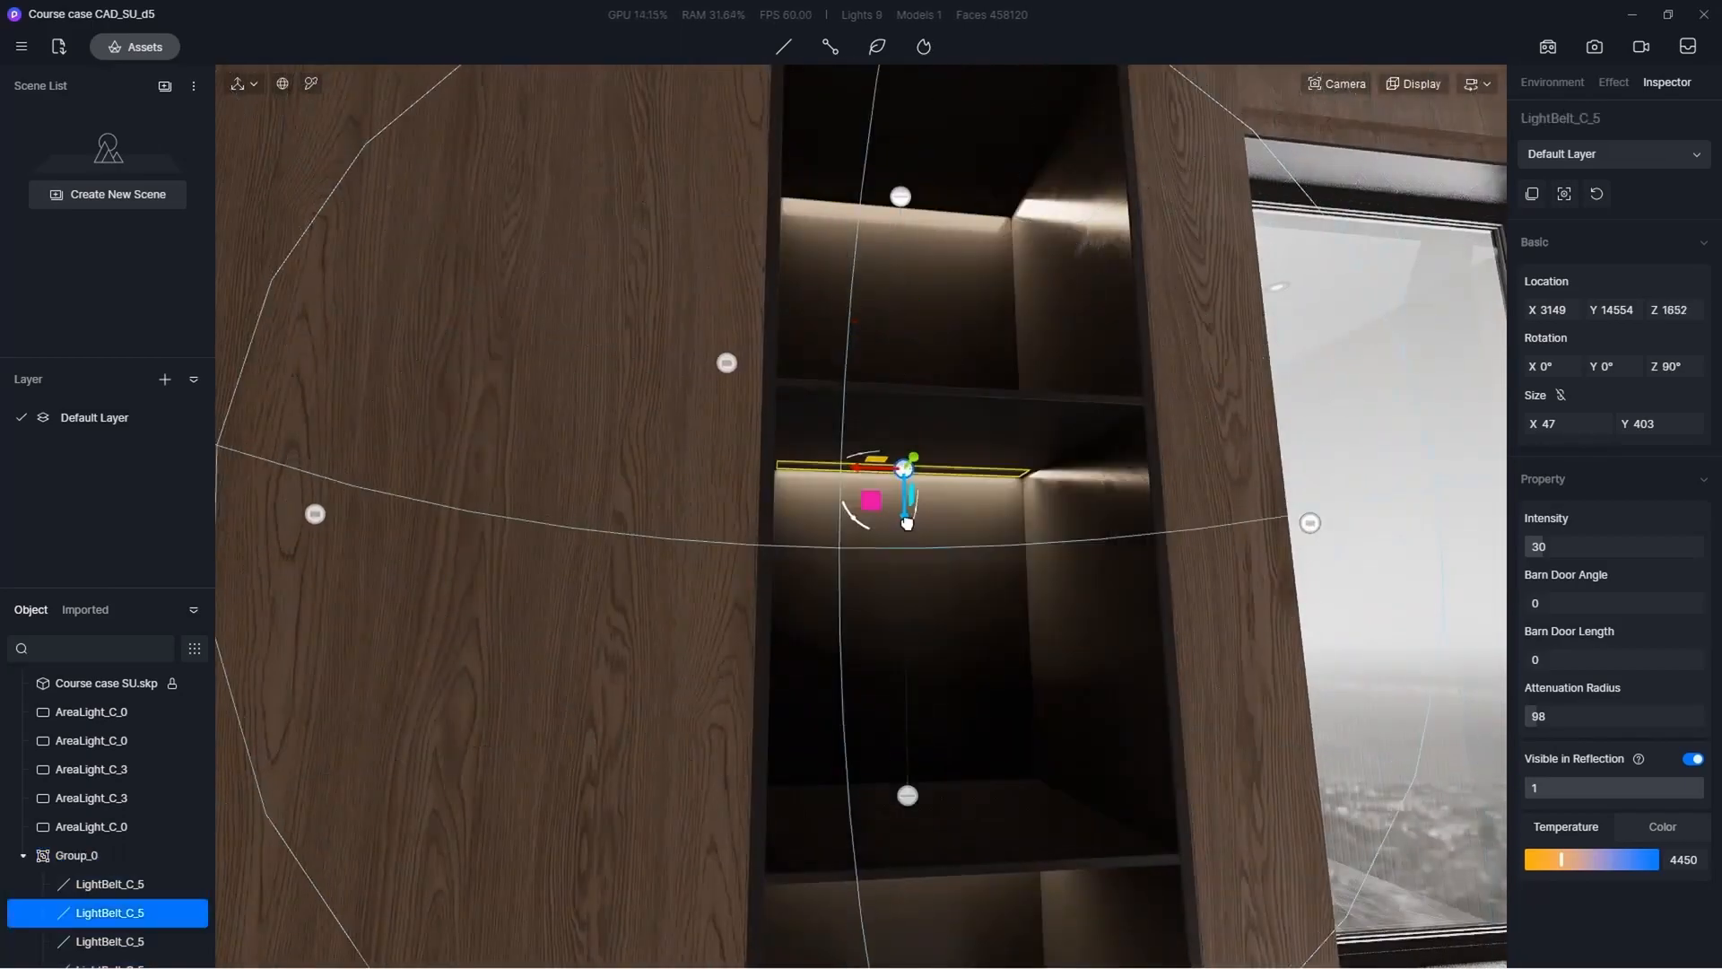
{"action": "left_click", "coordinate": [908, 796]}
{"action": "middle_click_drag", "start_coordinate": [908, 796], "coordinate": [922, 457]}
{"action": "scroll", "coordinate": [1041, 358], "scroll_direction": "down", "scroll_amount": 3}
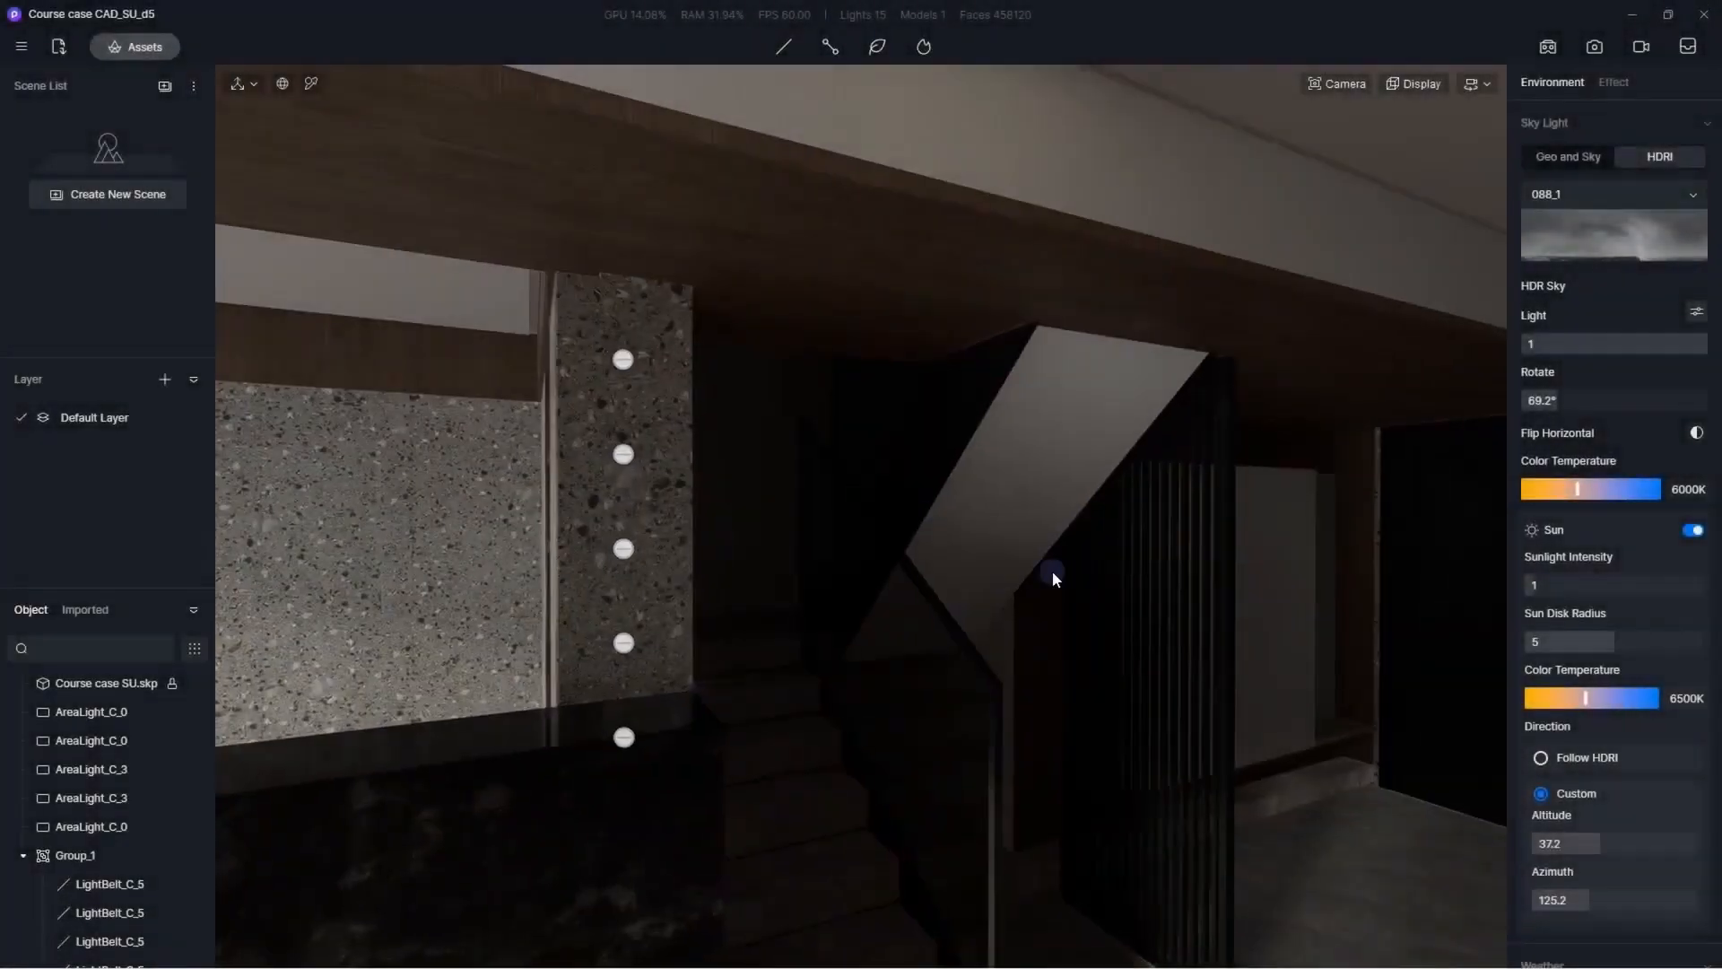
Add an area light in the stairwell and adjust its placement
{"action": "right_click_drag", "start_coordinate": [1053, 572], "coordinate": [917, 452]}
{"action": "left_click", "coordinate": [784, 46]}
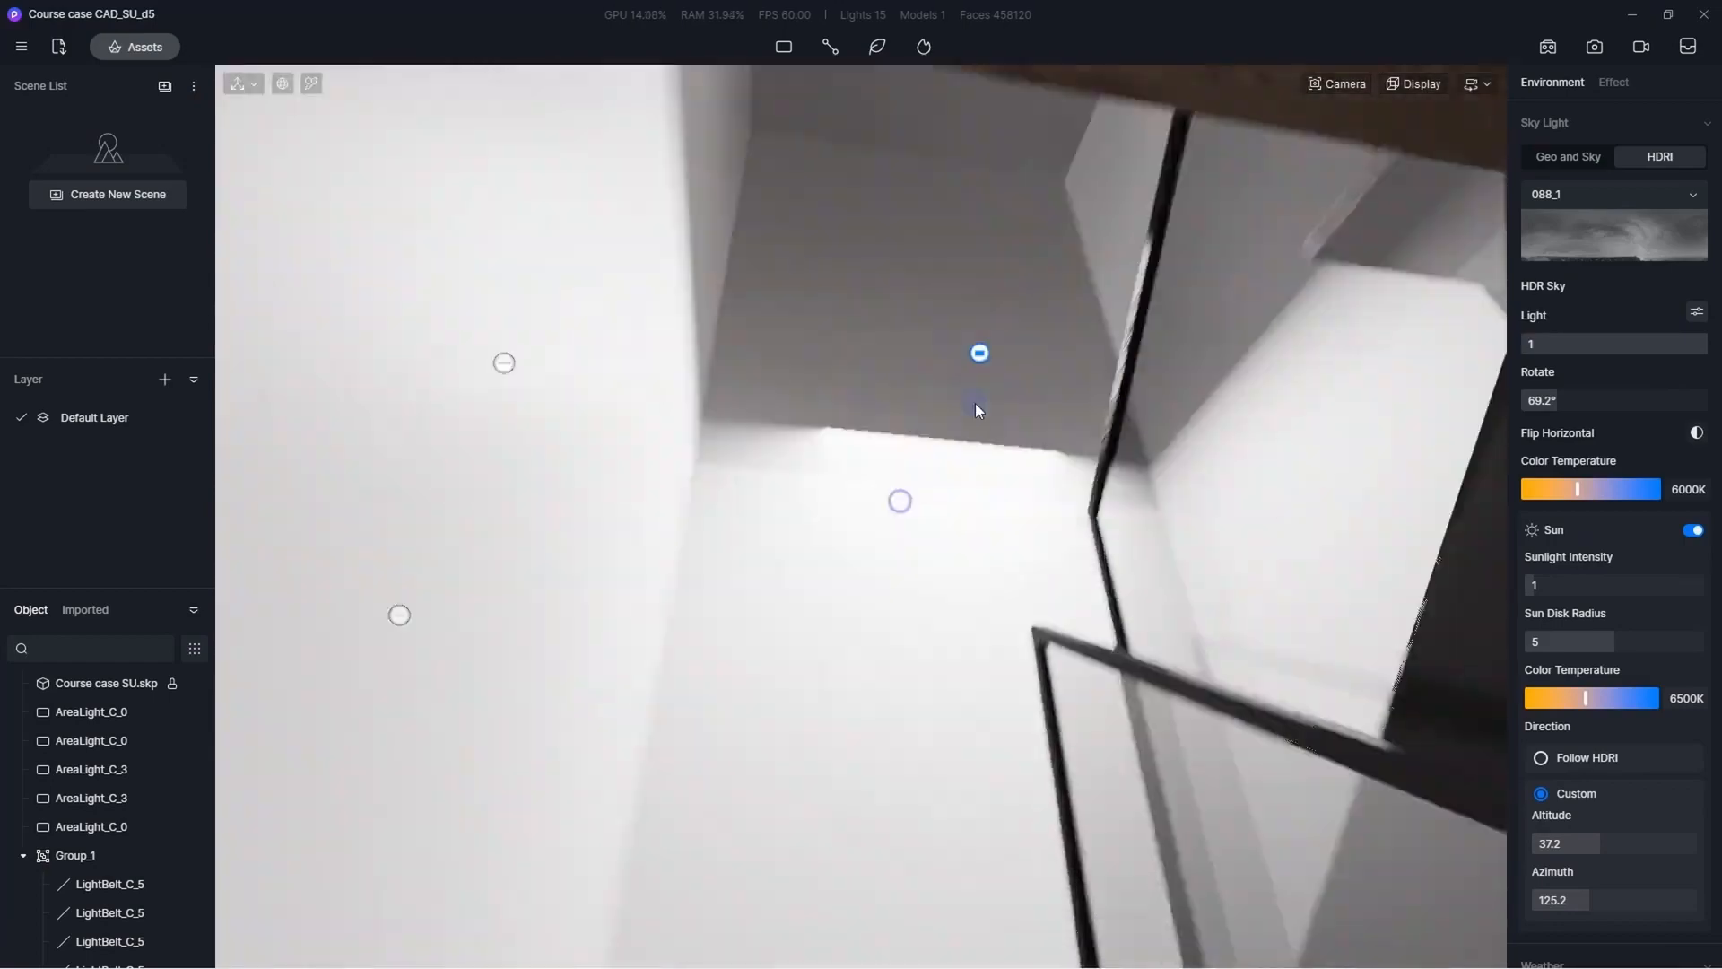
{"action": "left_click", "coordinate": [976, 404]}
{"action": "left_click_drag", "start_coordinate": [934, 134], "coordinate": [936, 183]}
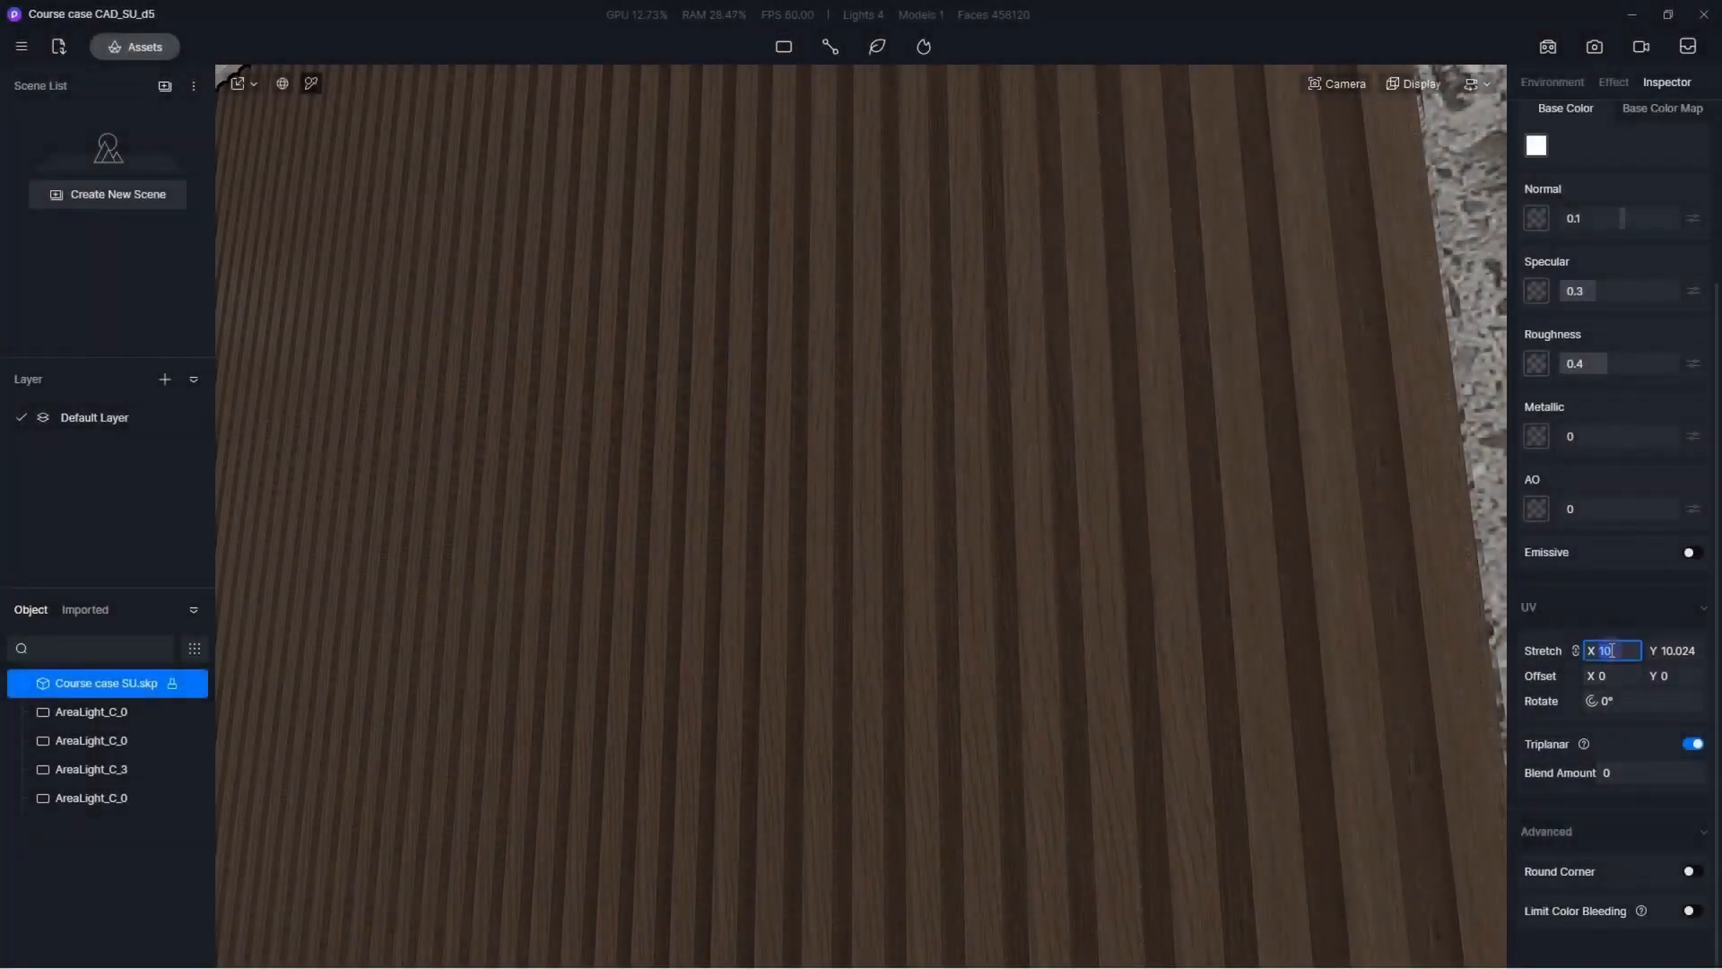
Set the slatted wood material's UV stretch to X 1 and enable Round Corner, opening its radius for editing
{"action": "scroll", "coordinate": [1099, 442], "scroll_direction": "down", "scroll_amount": 4}
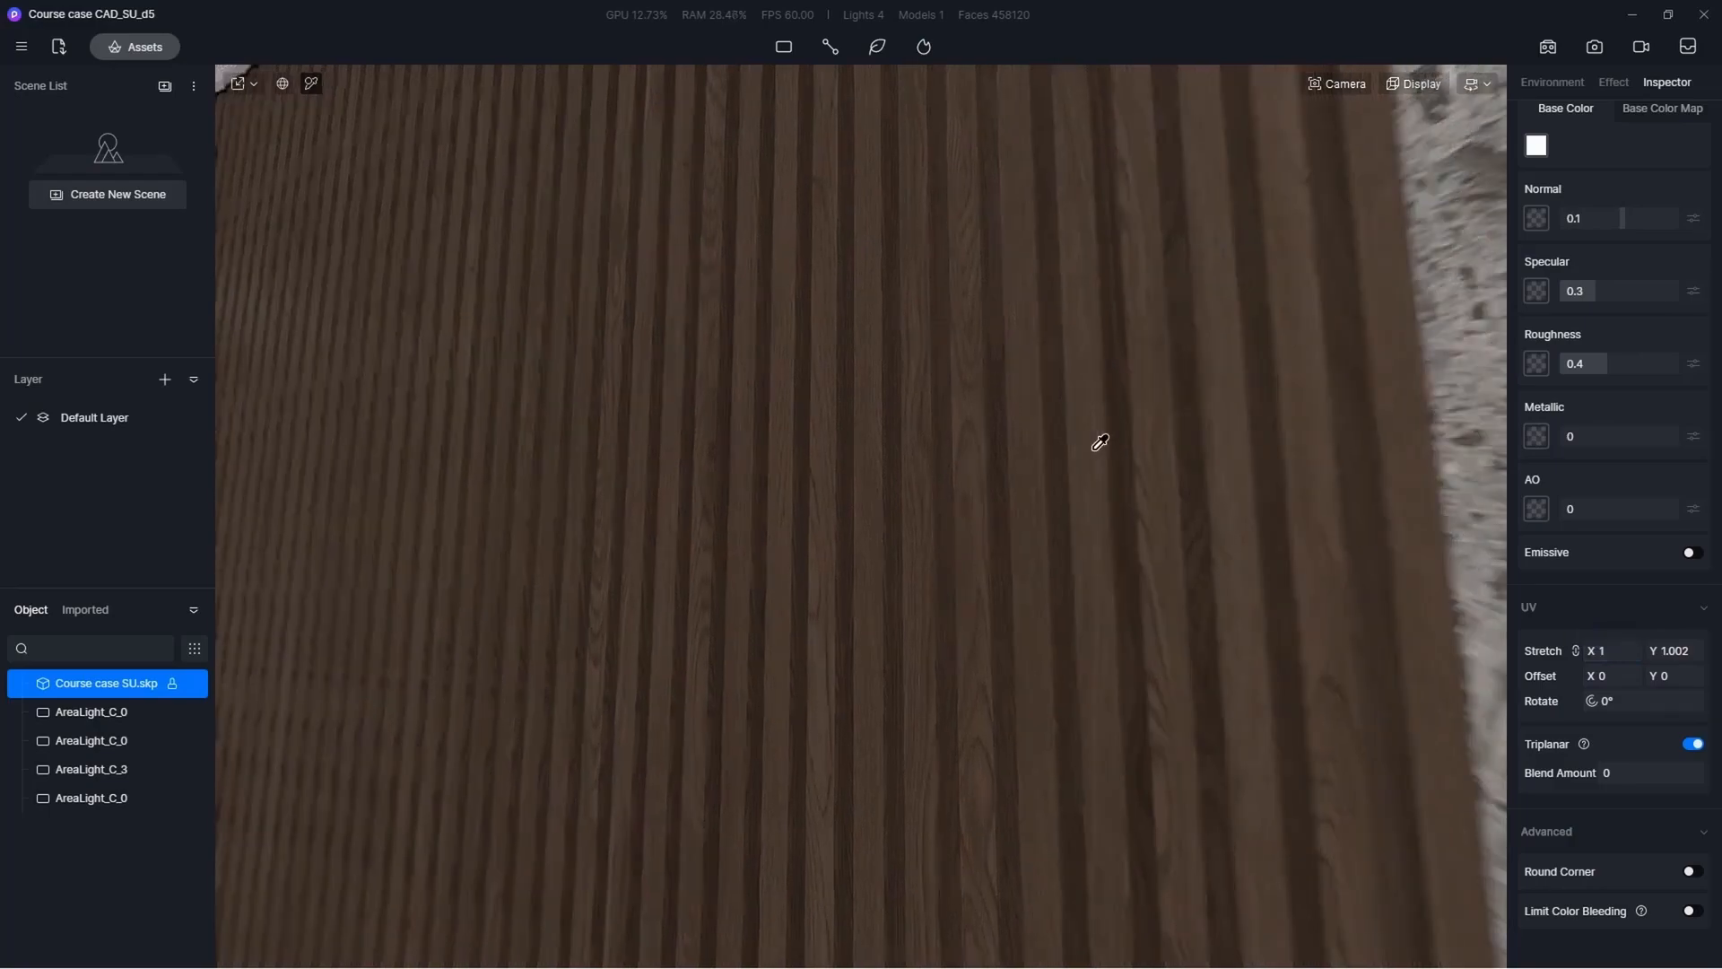
{"action": "scroll", "coordinate": [1103, 465], "scroll_direction": "up", "scroll_amount": 5}
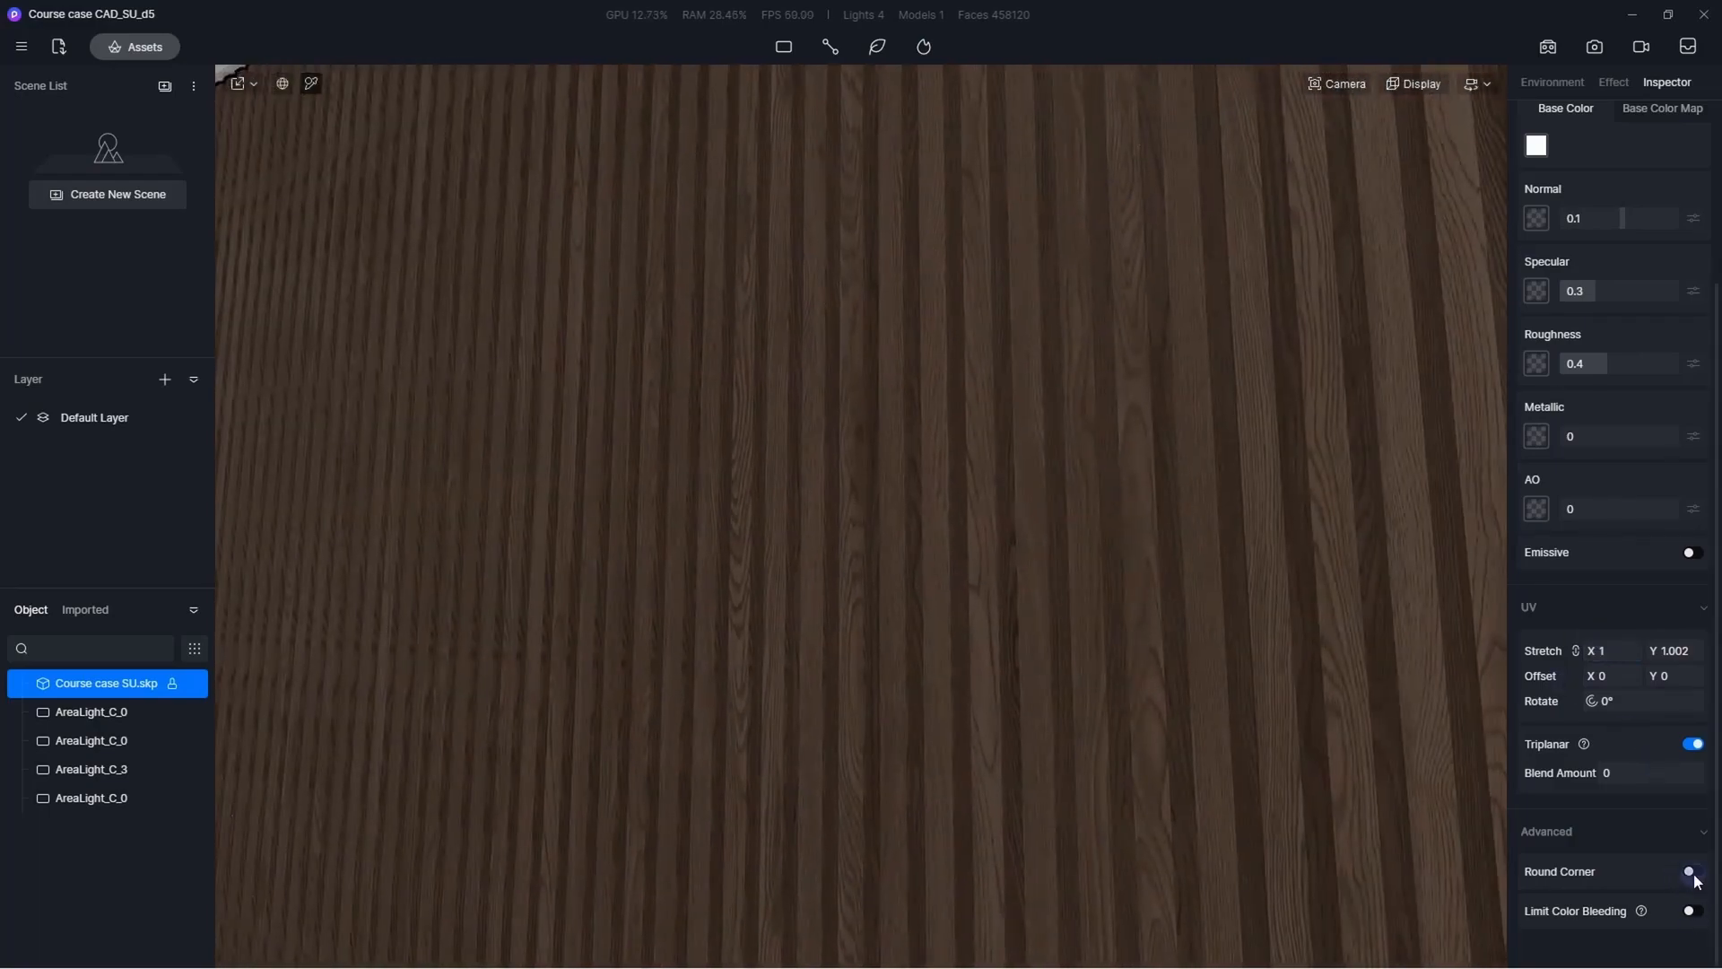
{"action": "left_click", "coordinate": [1692, 871]}
{"action": "scroll", "coordinate": [1677, 874], "scroll_direction": "down", "scroll_amount": 1}
{"action": "left_click", "coordinate": [1630, 867]}
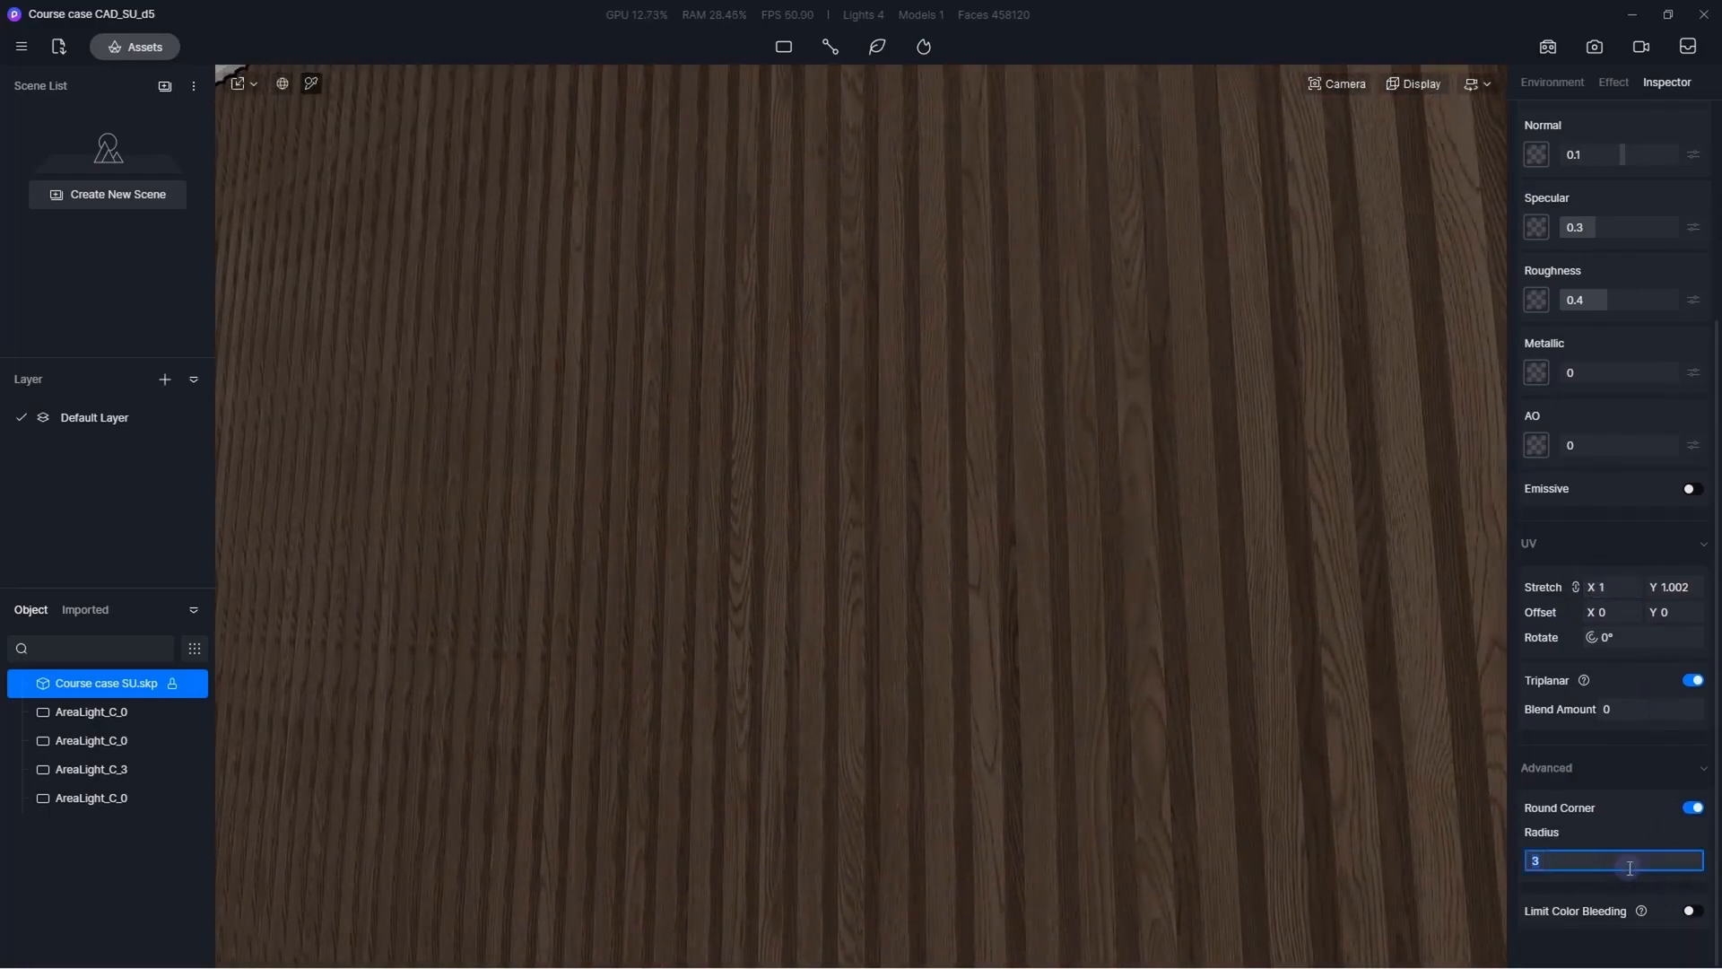
{"action": "scroll", "coordinate": [1157, 527], "scroll_direction": "down", "scroll_amount": 6}
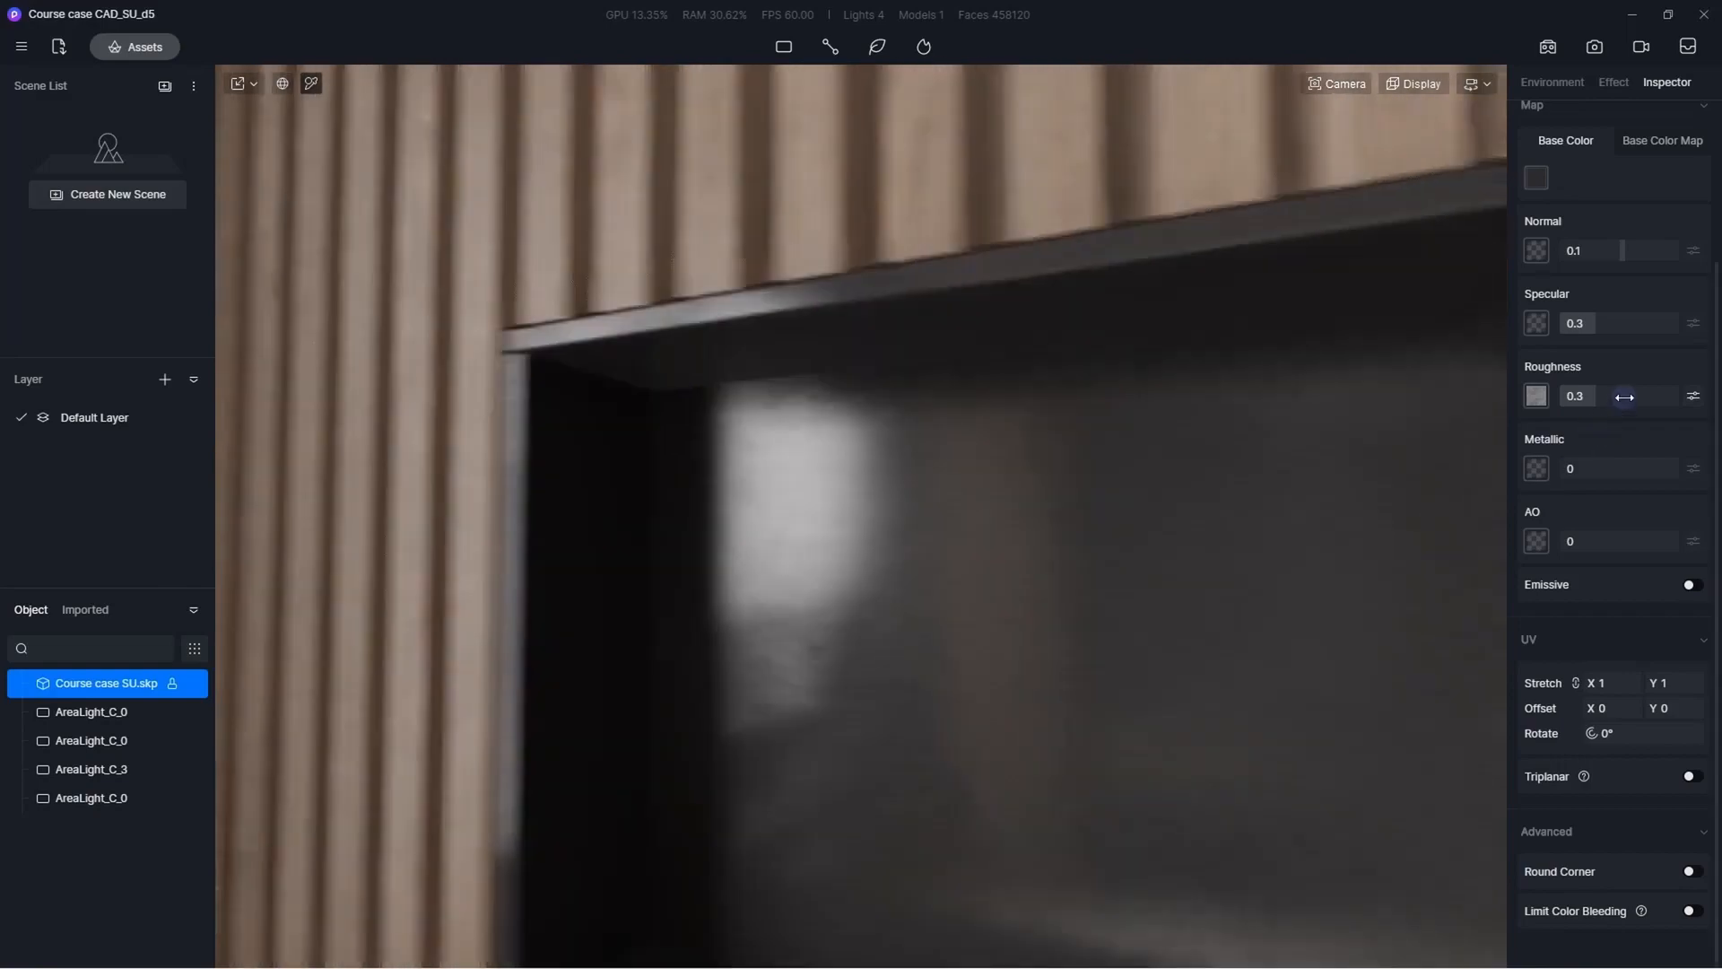
Adjust the roughness of the dark niche material set into the slatted wood wall
{"action": "left_click_drag", "start_coordinate": [1597, 395], "coordinate": [1605, 396]}
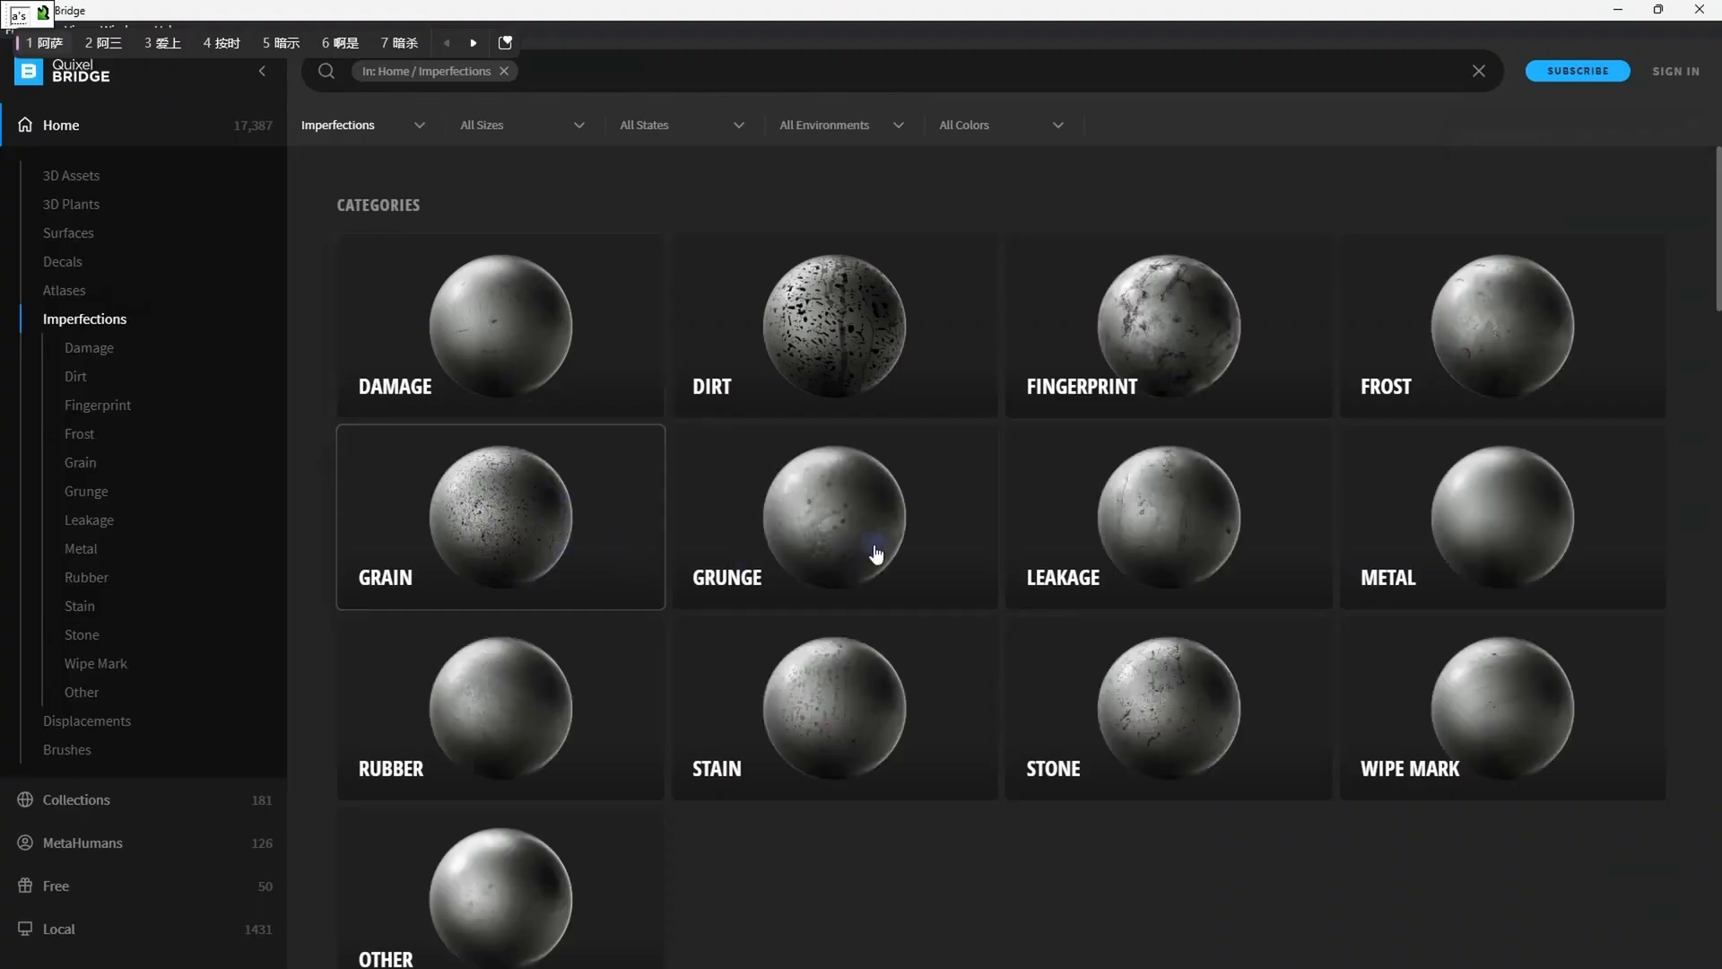
Switch to Quixel Bridge and browse the Grunge category of the Imperfections textures
{"action": "left_click", "coordinate": [876, 553]}
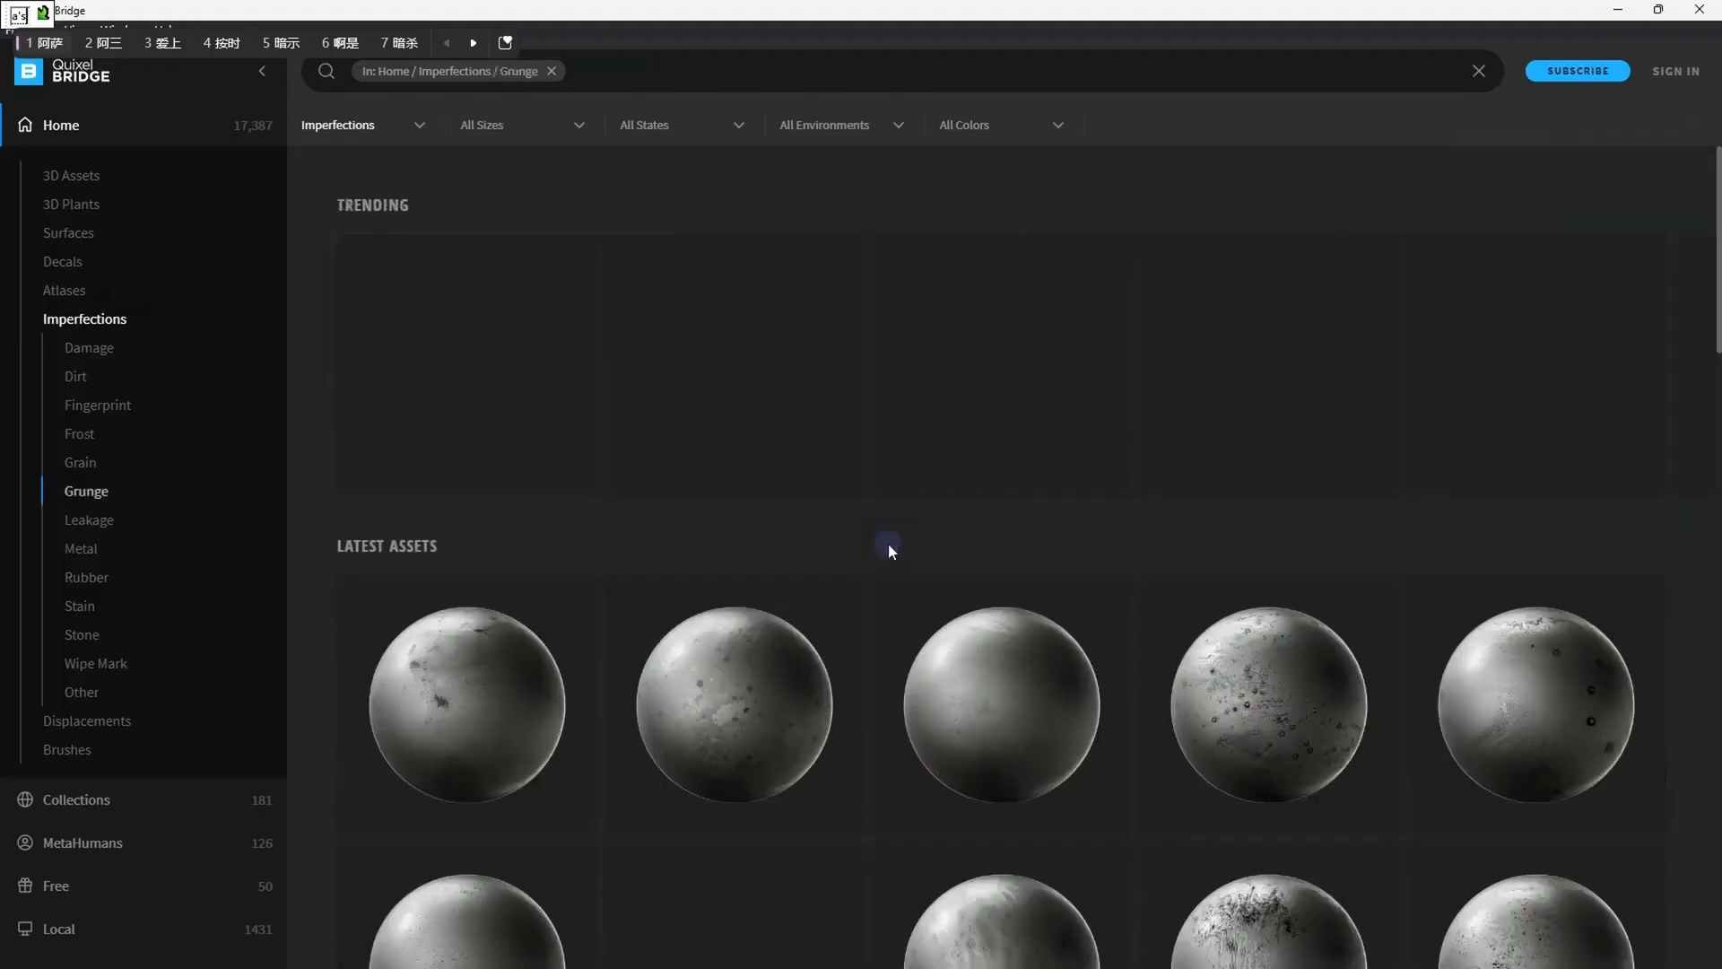
{"action": "scroll", "coordinate": [888, 550], "scroll_direction": "down", "scroll_amount": 2}
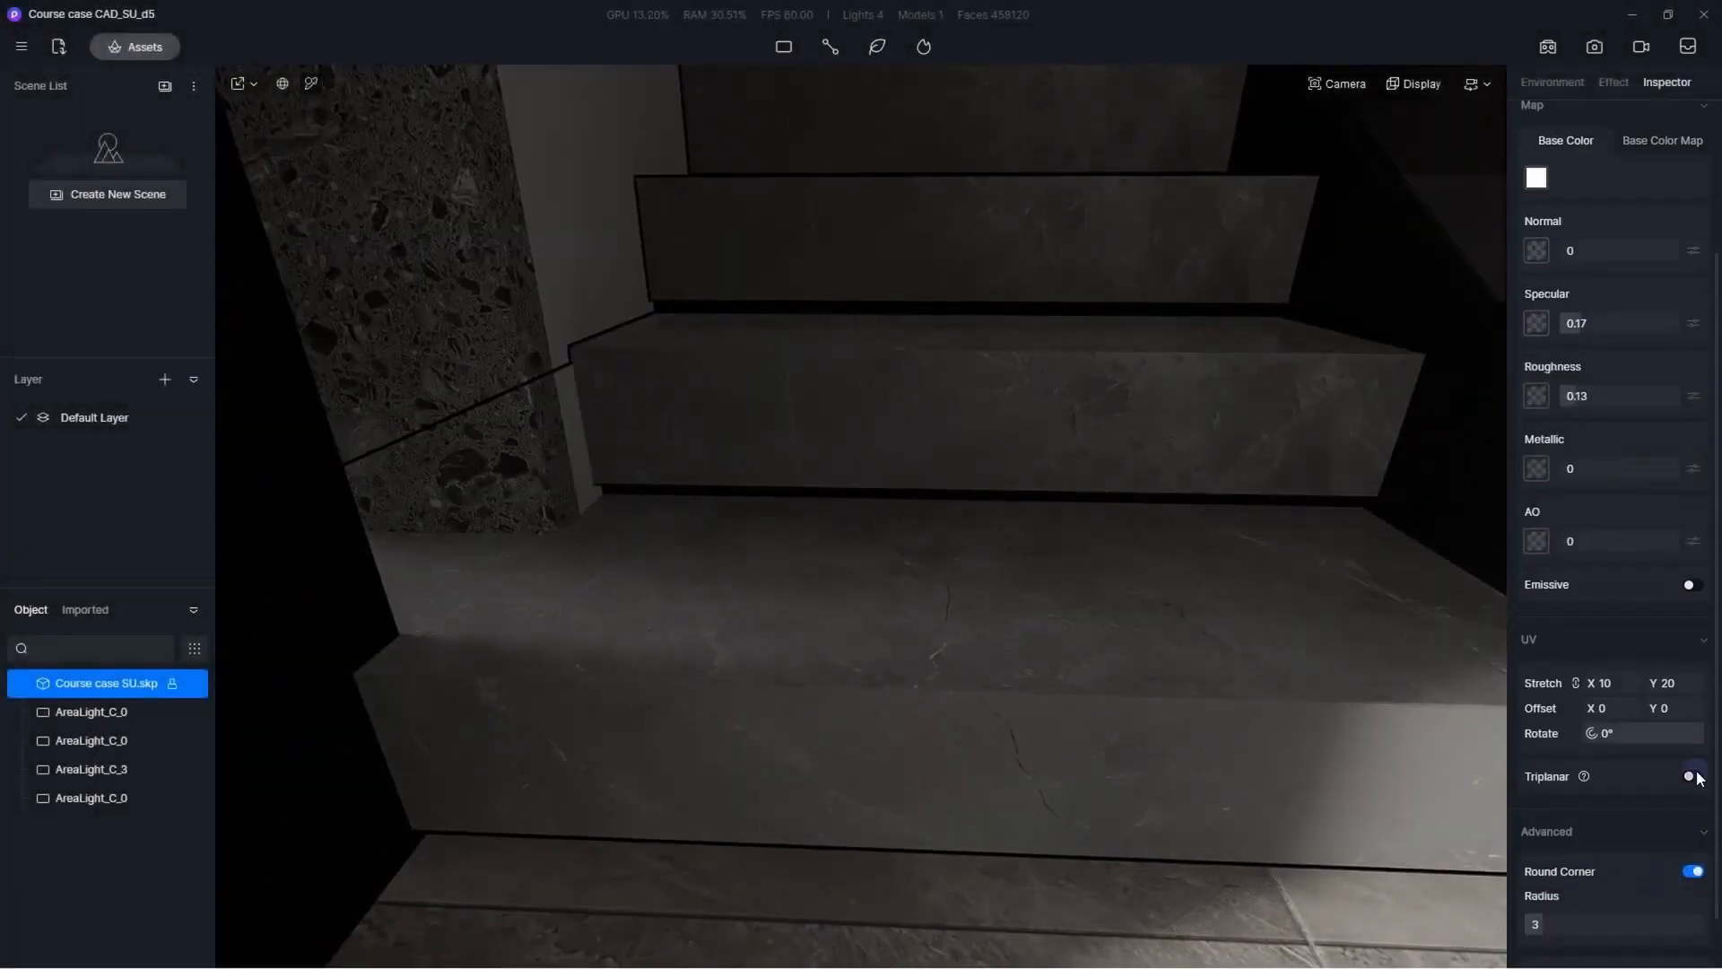
{"action": "scroll", "coordinate": [1644, 717], "scroll_direction": "down", "scroll_amount": 1}
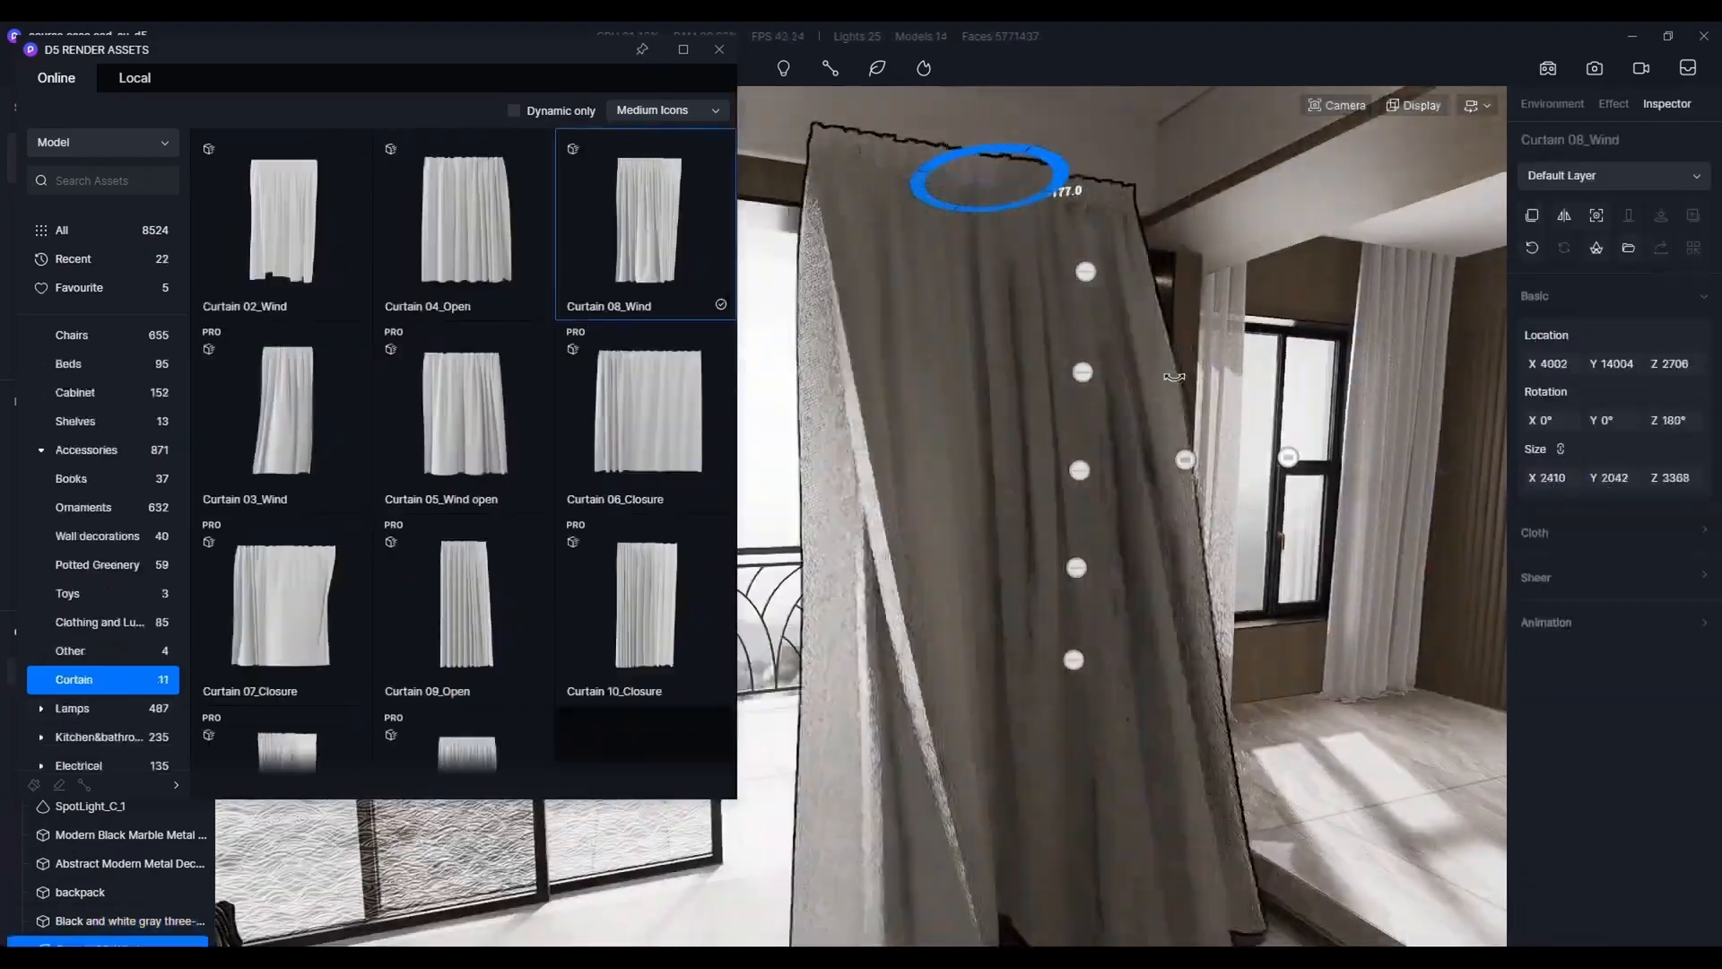
Open the Animation settings of the placed Curtain 08_Wind model
{"action": "left_click", "coordinate": [1590, 628]}
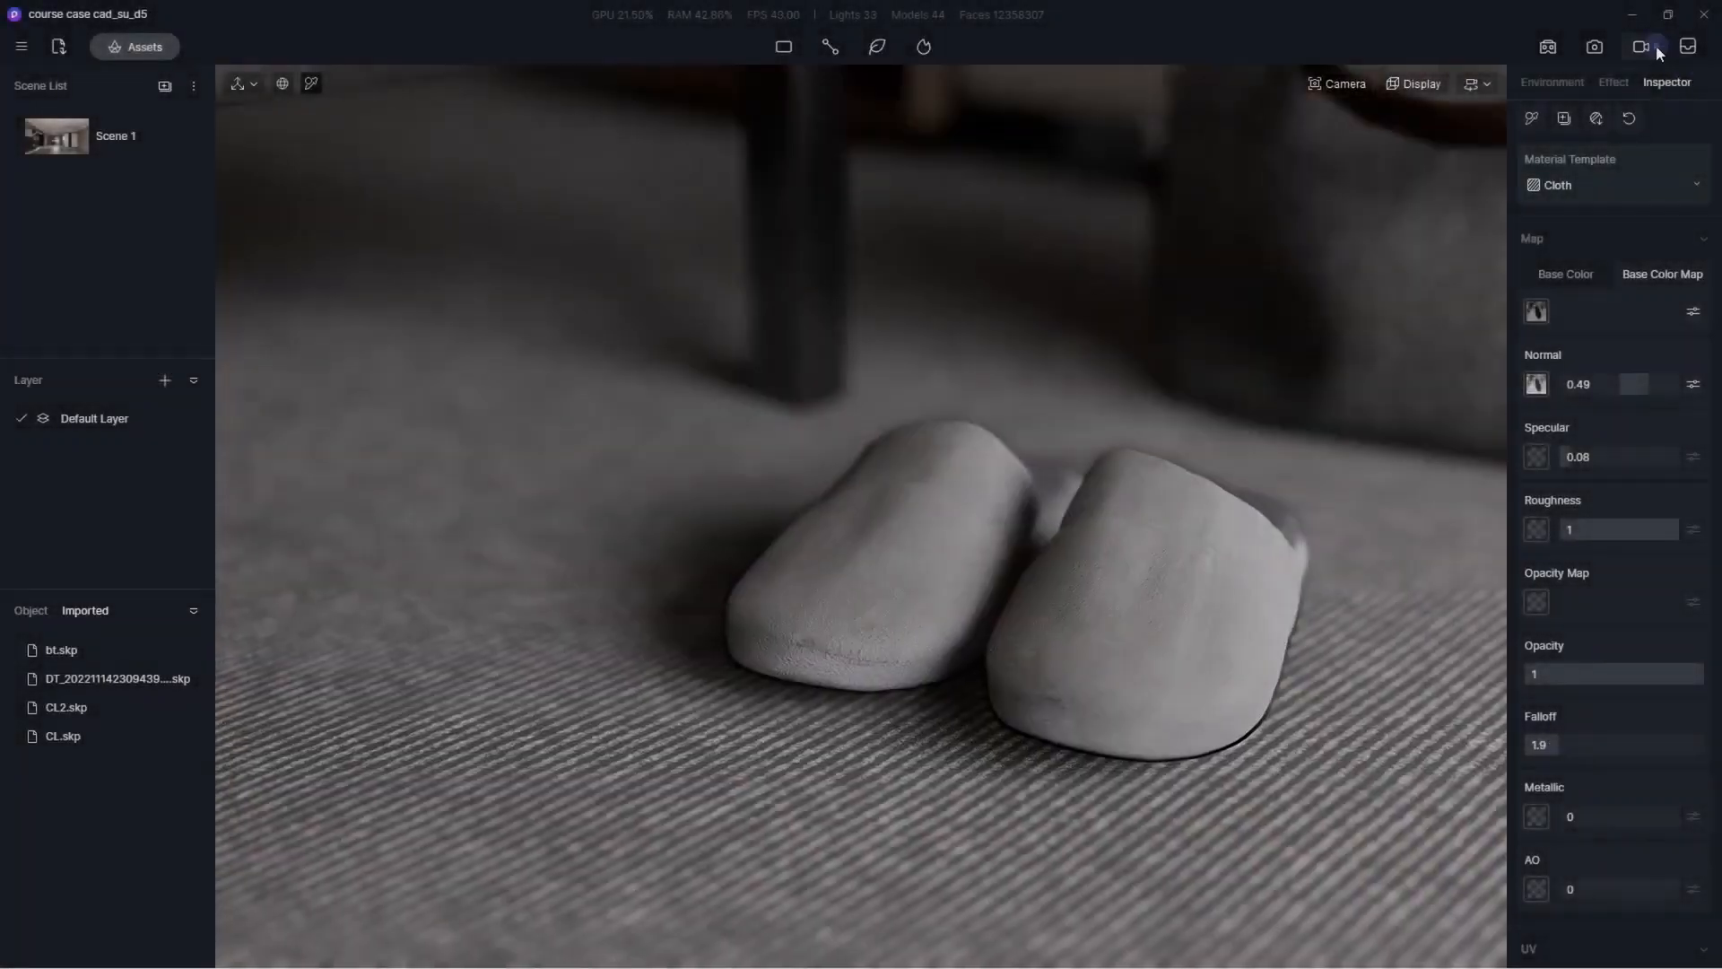
Enter video creation and pause the preview of the two-shot slippers clip, Clip 1
{"action": "left_click", "coordinate": [1641, 47]}
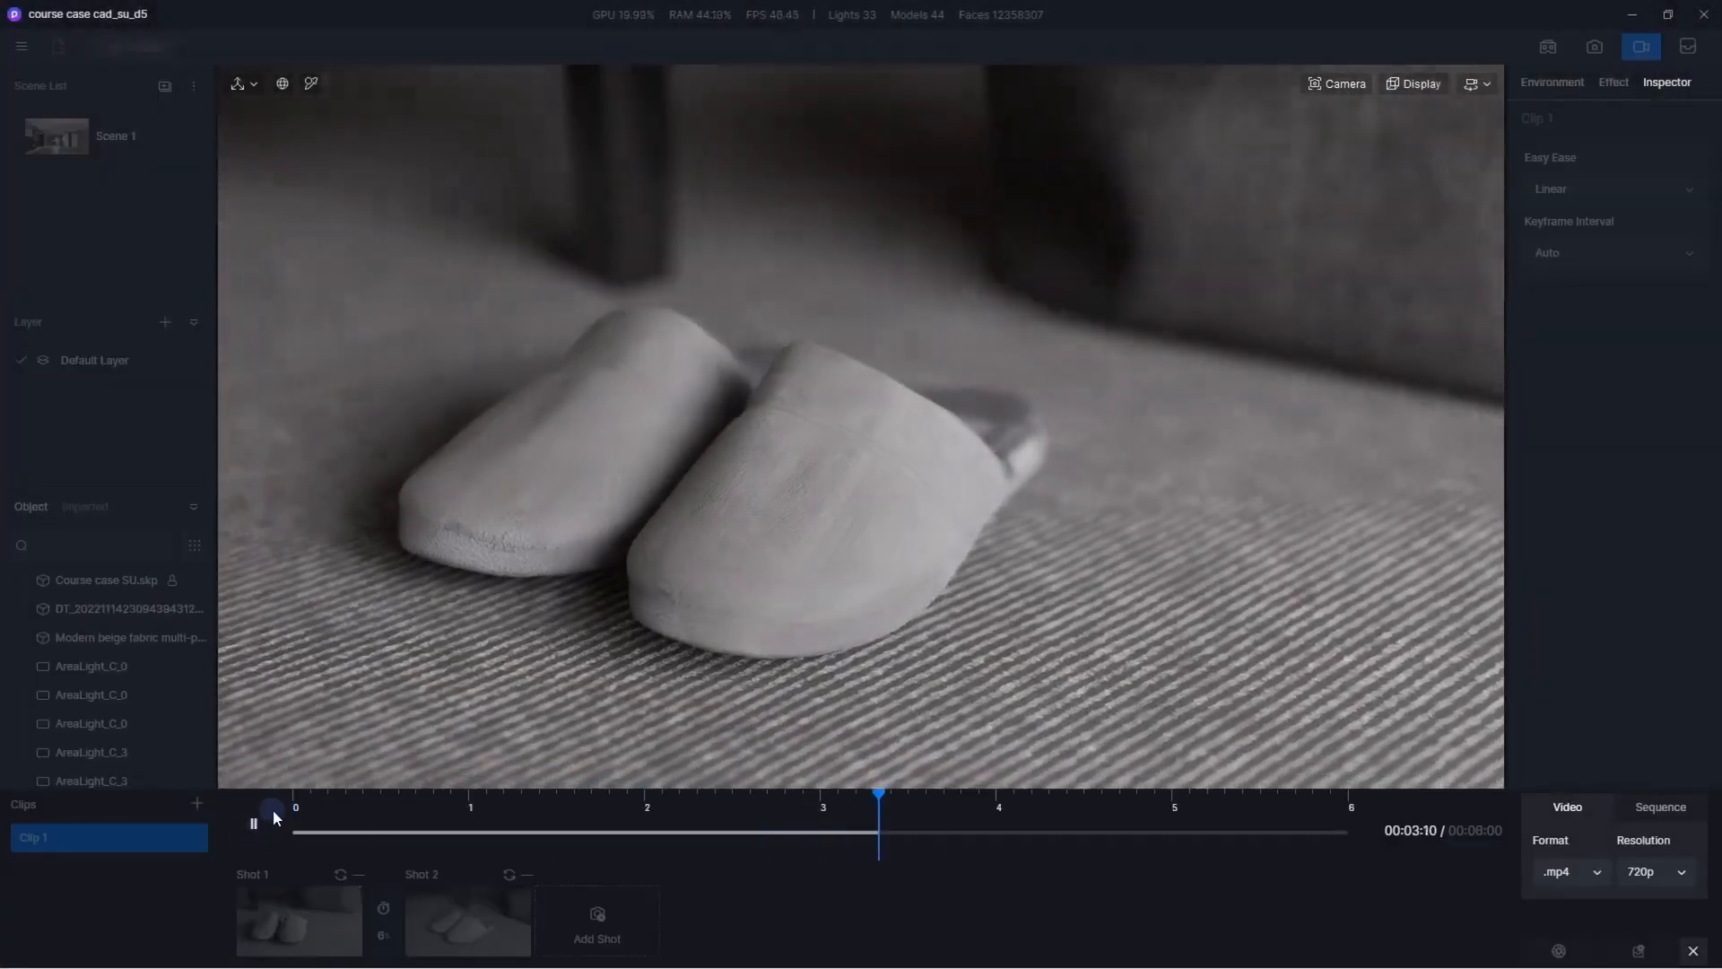
{"action": "left_click", "coordinate": [254, 822]}
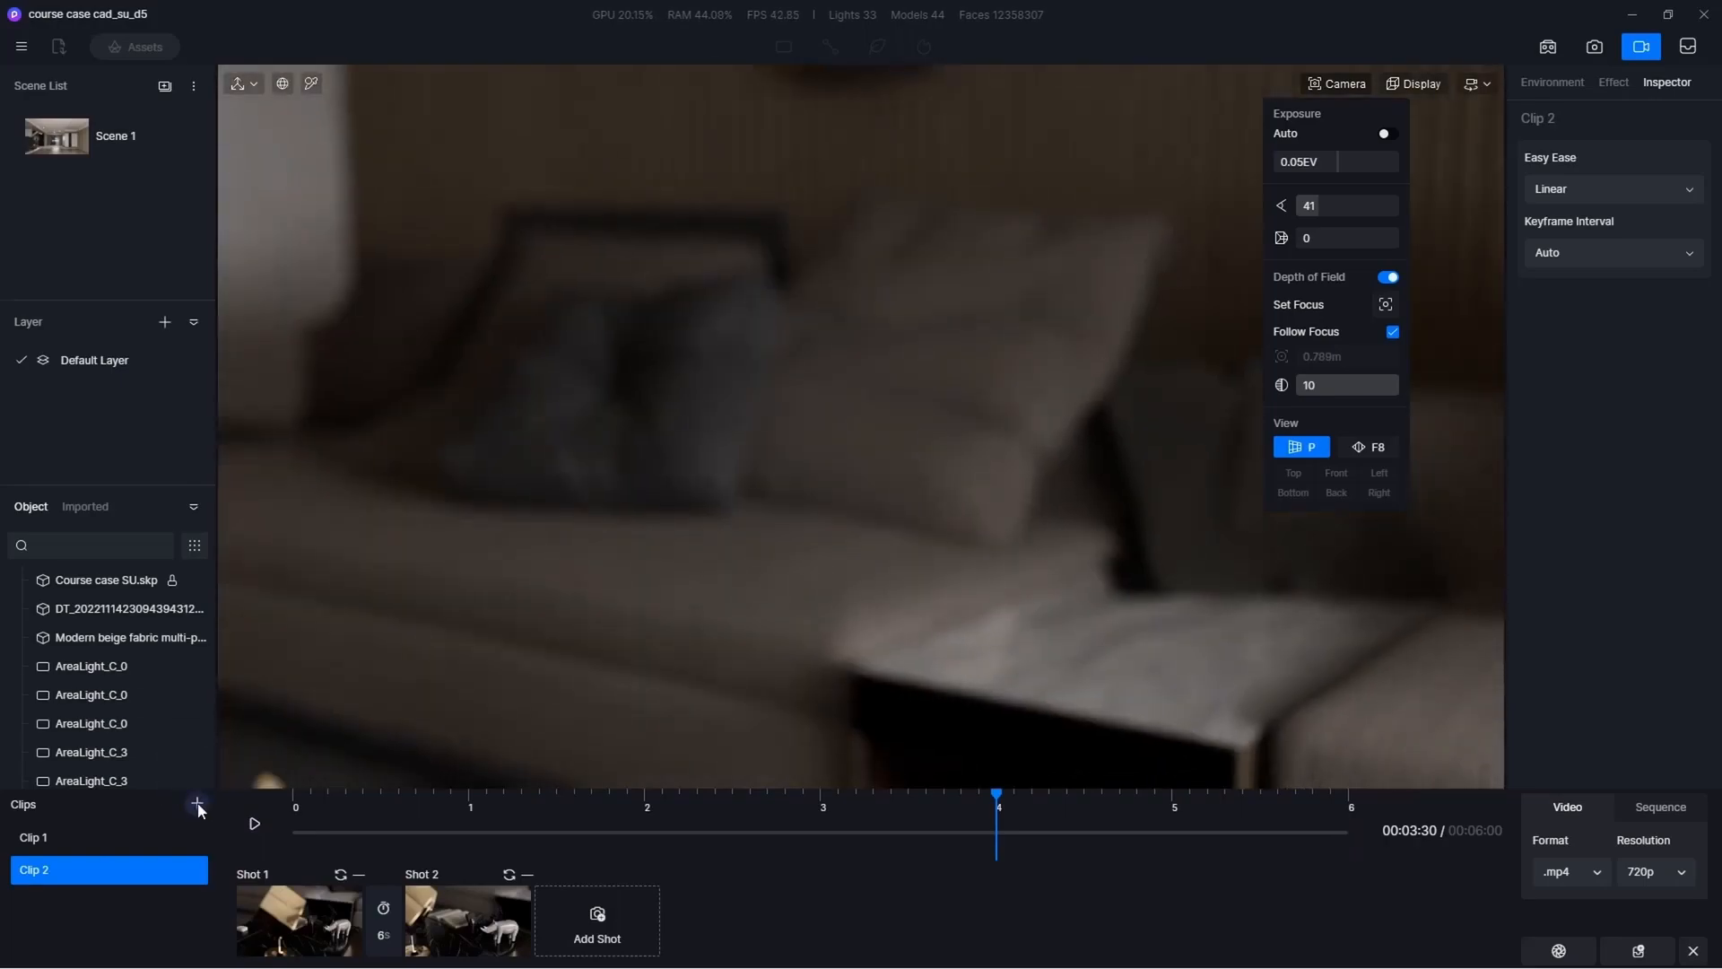
Create a third clip and add a second shot of the computer mouse and phone on the desk from a shifted view
{"action": "left_click", "coordinate": [197, 802]}
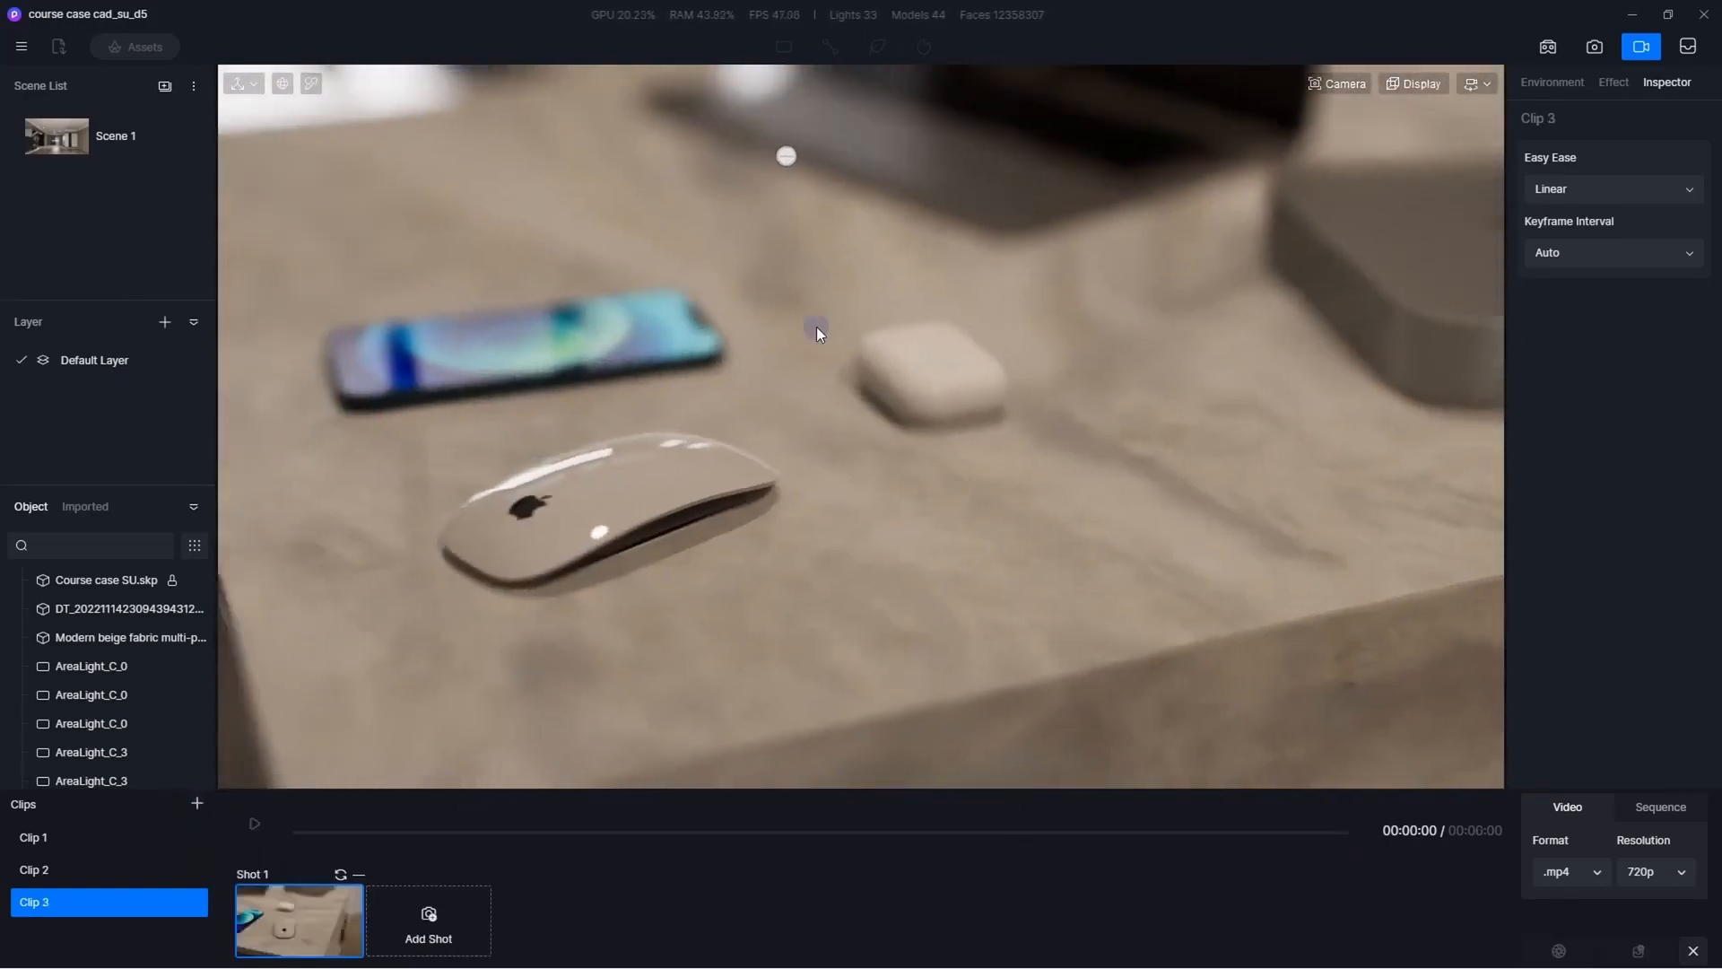
{"action": "right_click_drag", "start_coordinate": [816, 328], "coordinate": [874, 294]}
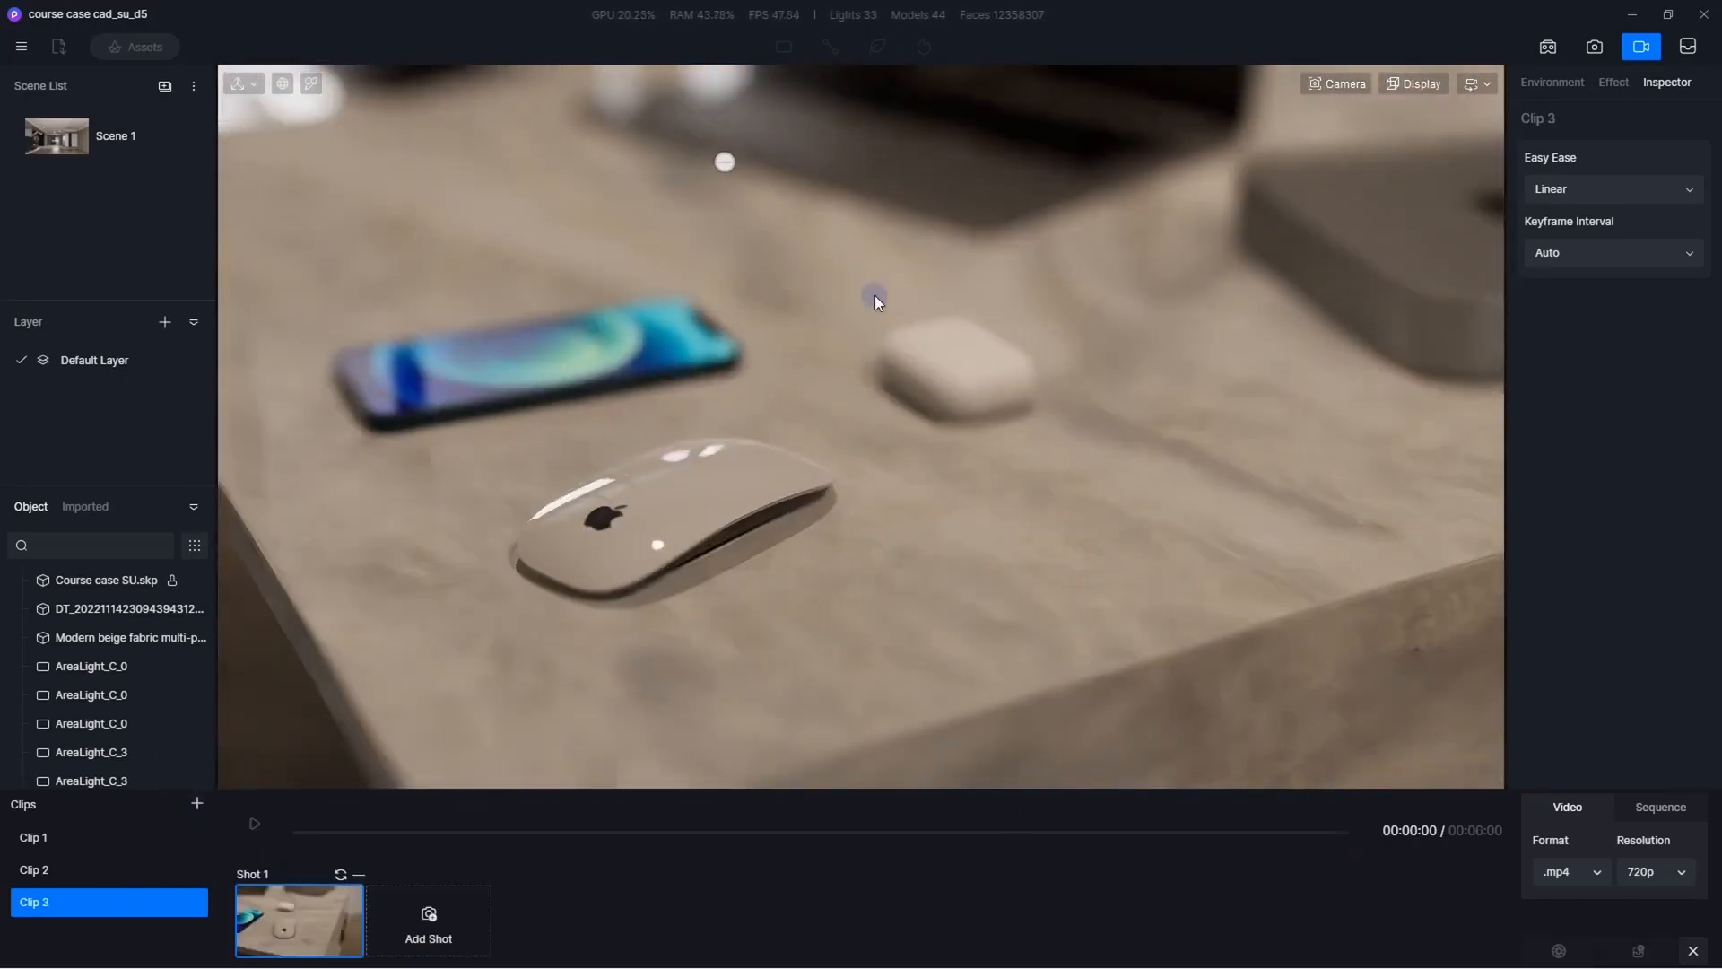
{"action": "left_click", "coordinate": [428, 917]}
Set Clip 3's shot interval to 10 seconds and preview its camera movement
{"action": "left_click", "coordinate": [256, 825]}
{"action": "left_click", "coordinate": [256, 825]}
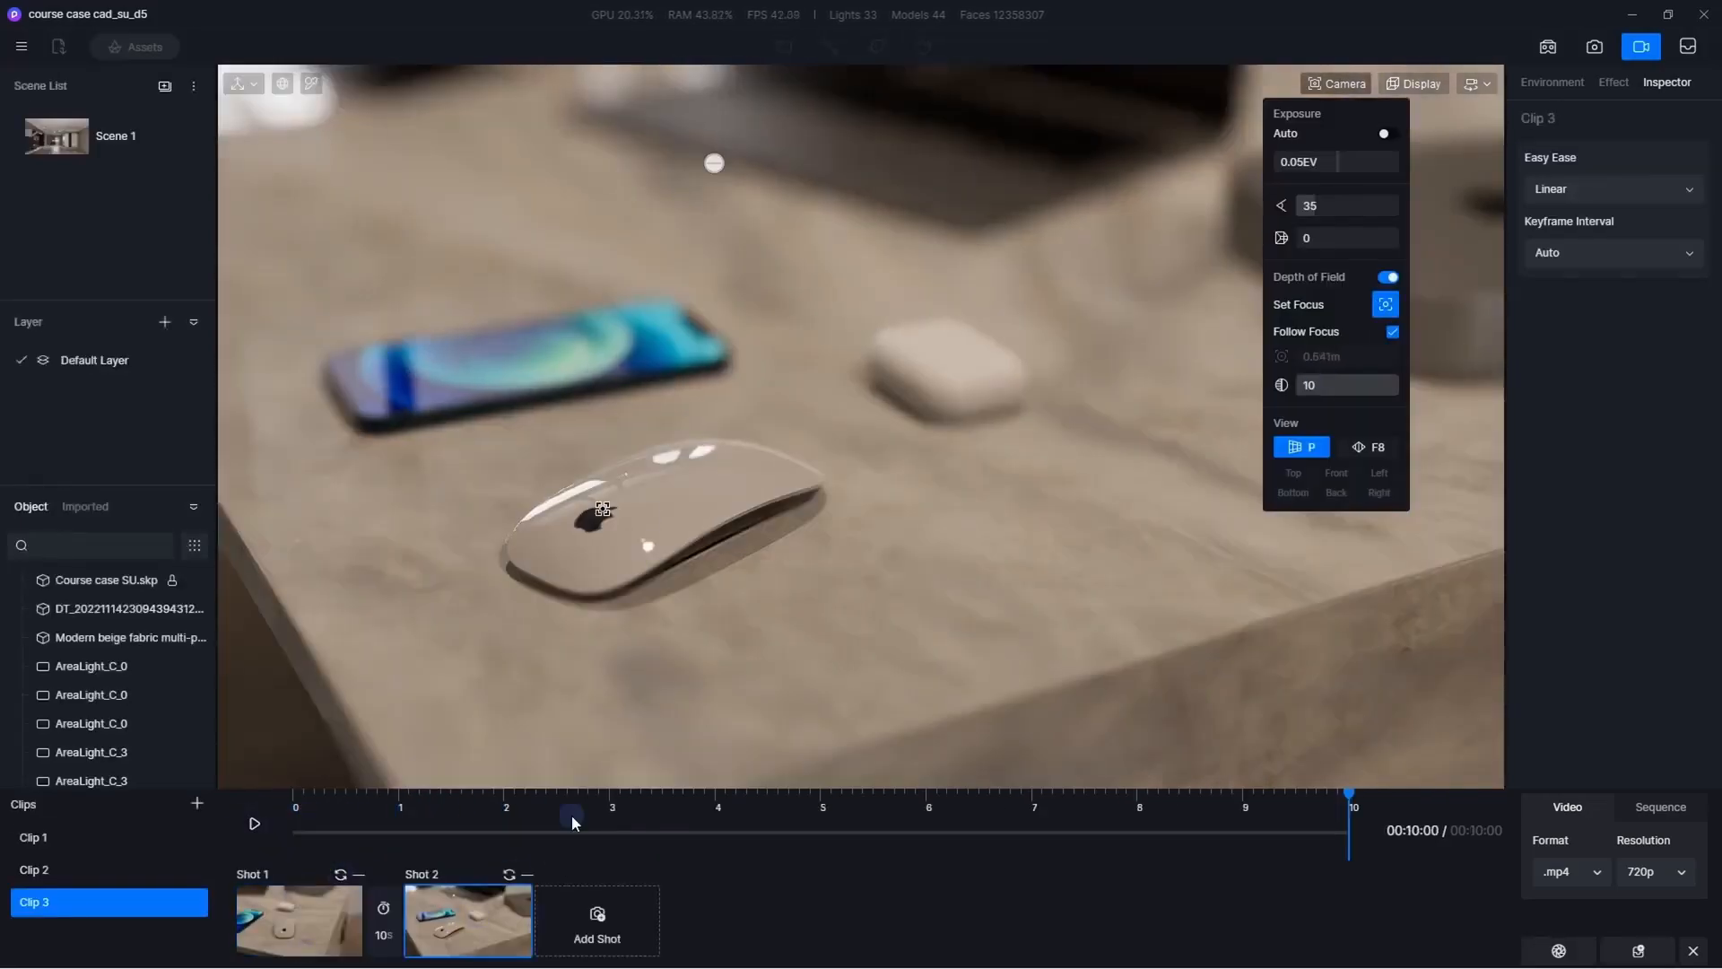
{"action": "left_click", "coordinate": [255, 823]}
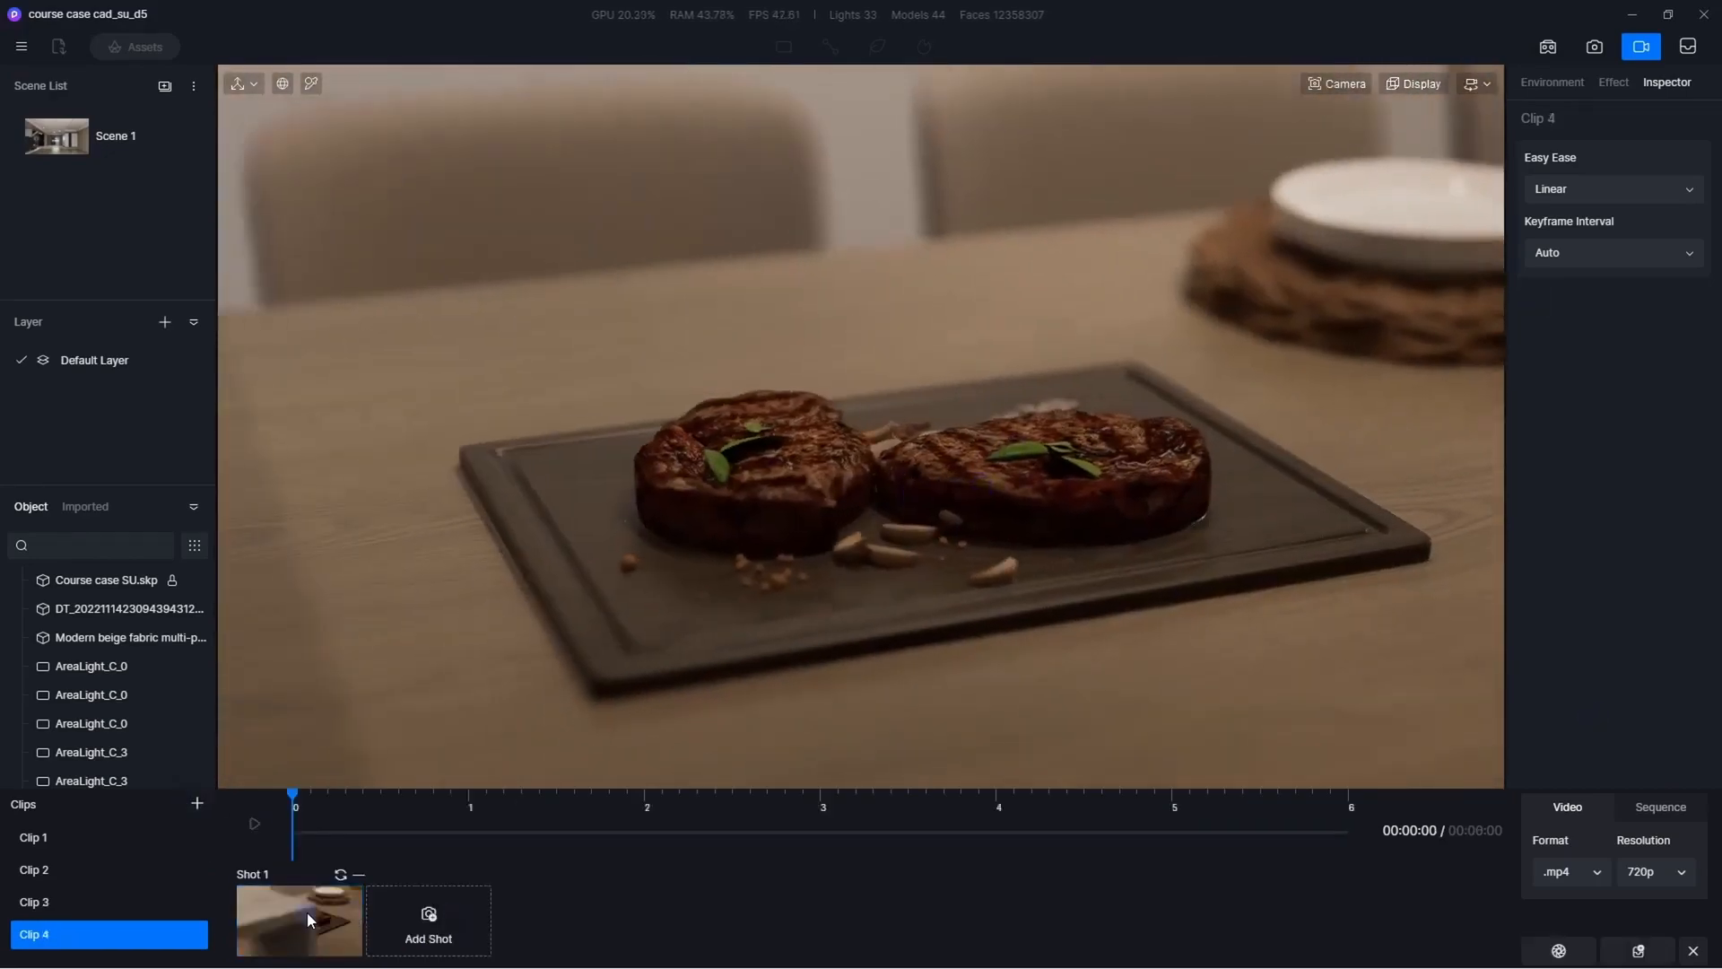
Preview Clip 4's camera movement over the grilled steaks on the dining table
{"action": "left_click", "coordinate": [254, 823]}
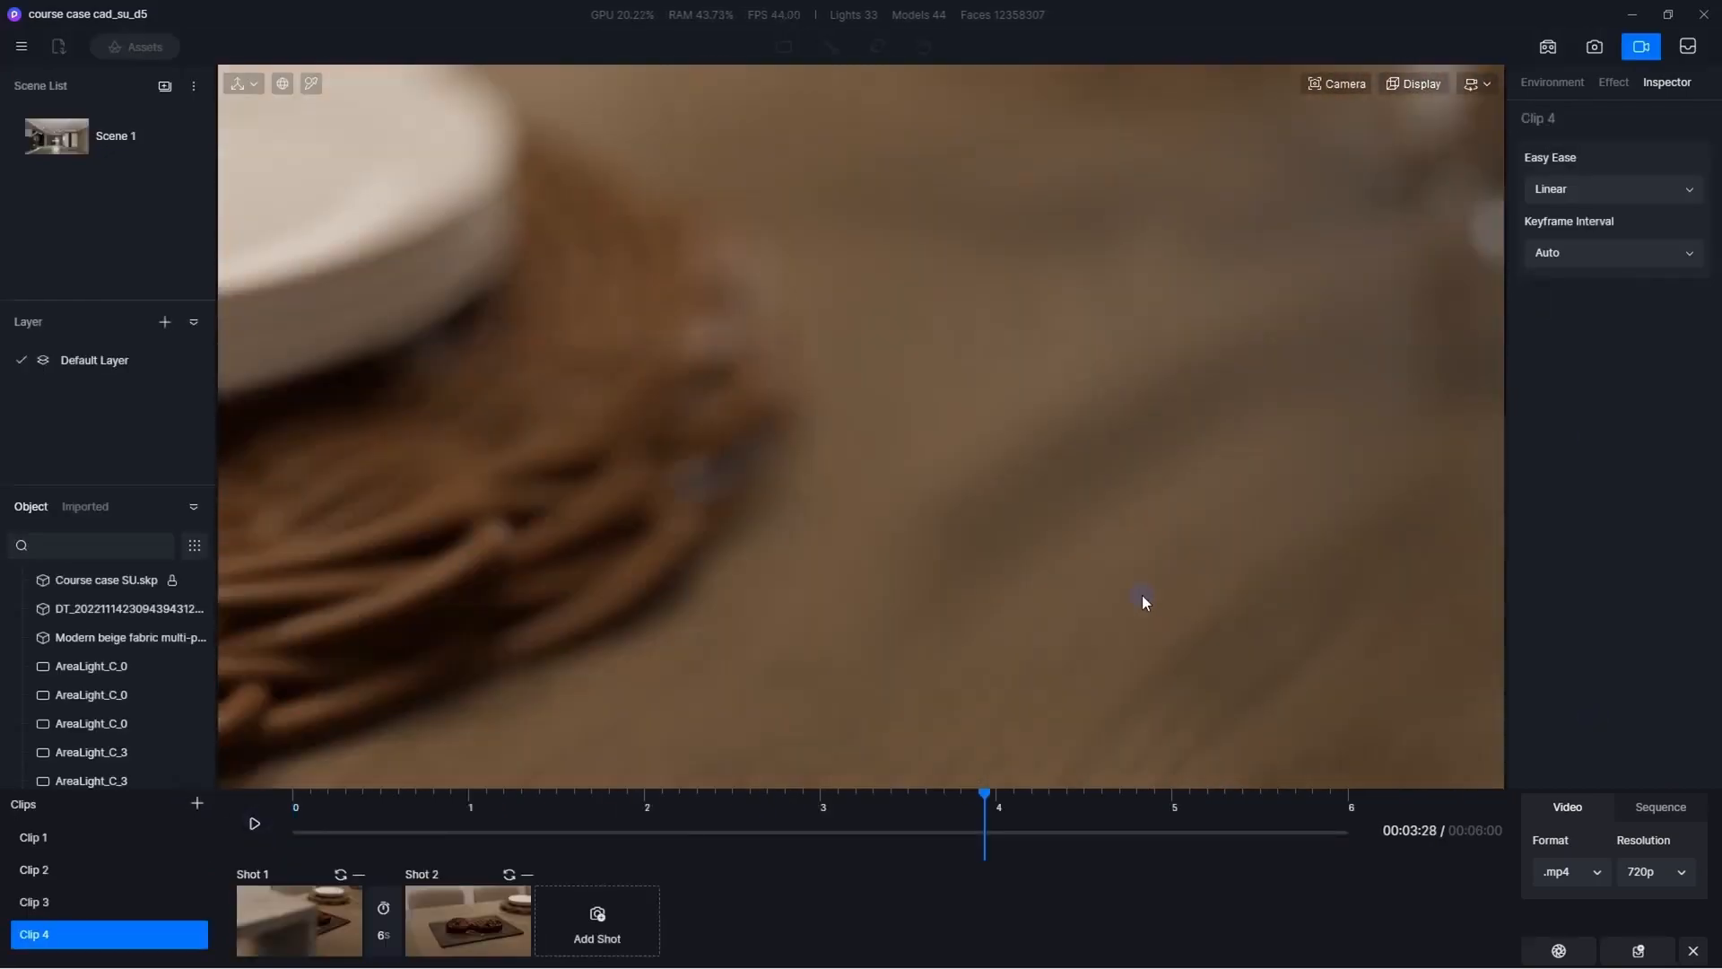
Create a fifth clip with two close-up shots of the stacked plates on the woven placemat and preview its camera movement
{"action": "left_click", "coordinate": [197, 803]}
{"action": "left_click", "coordinate": [303, 905]}
{"action": "middle_click_drag", "start_coordinate": [558, 574], "coordinate": [562, 718]}
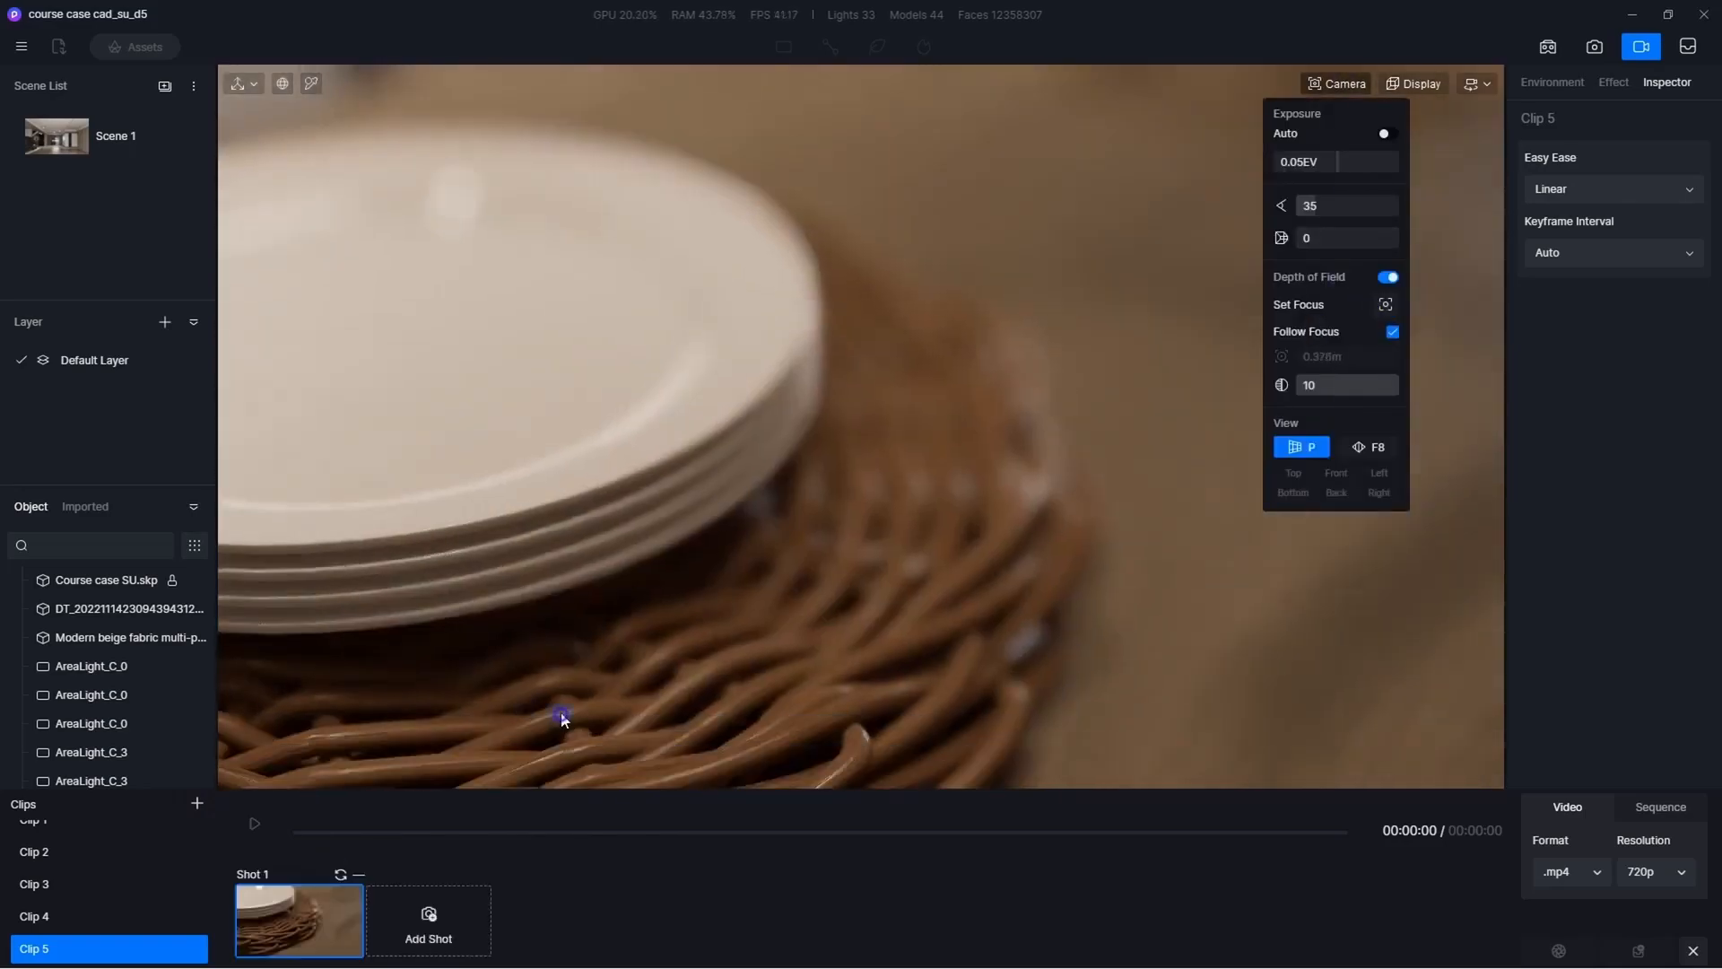
{"action": "left_click", "coordinate": [431, 920]}
{"action": "left_click", "coordinate": [254, 824]}
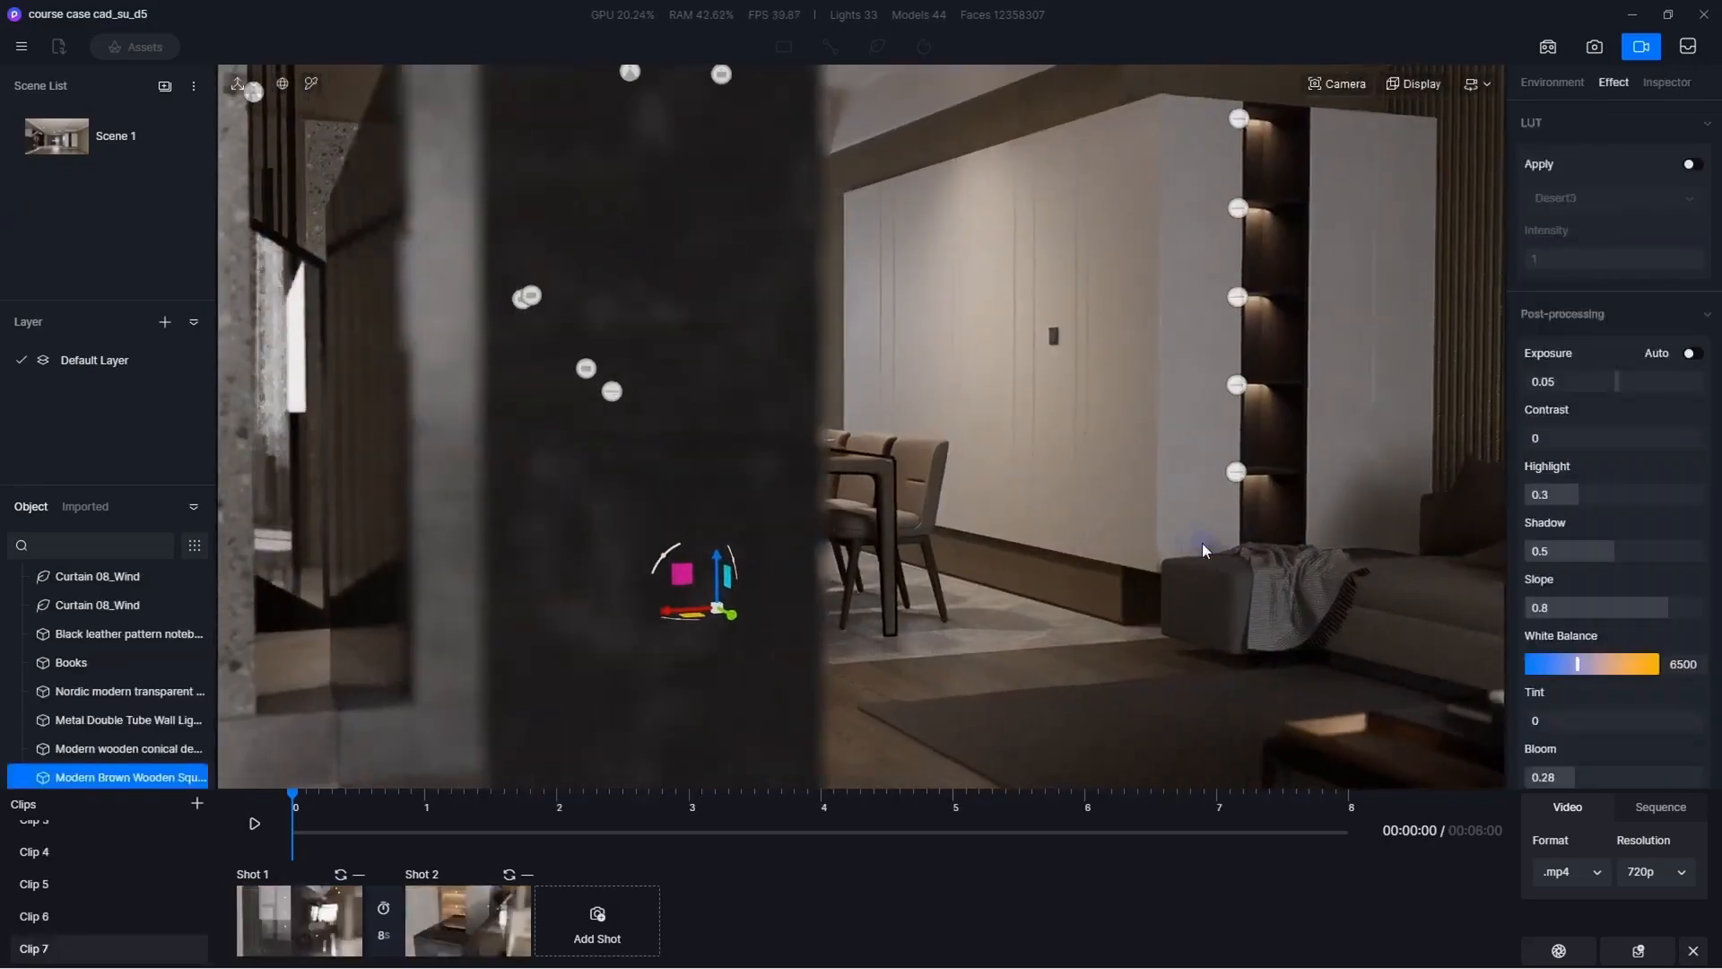
Create an eighth clip with a first shot from behind the dark wall and a second shot facing the dining area
{"action": "left_click", "coordinate": [198, 803]}
{"action": "left_click", "coordinate": [287, 915]}
{"action": "left_click", "coordinate": [427, 947]}
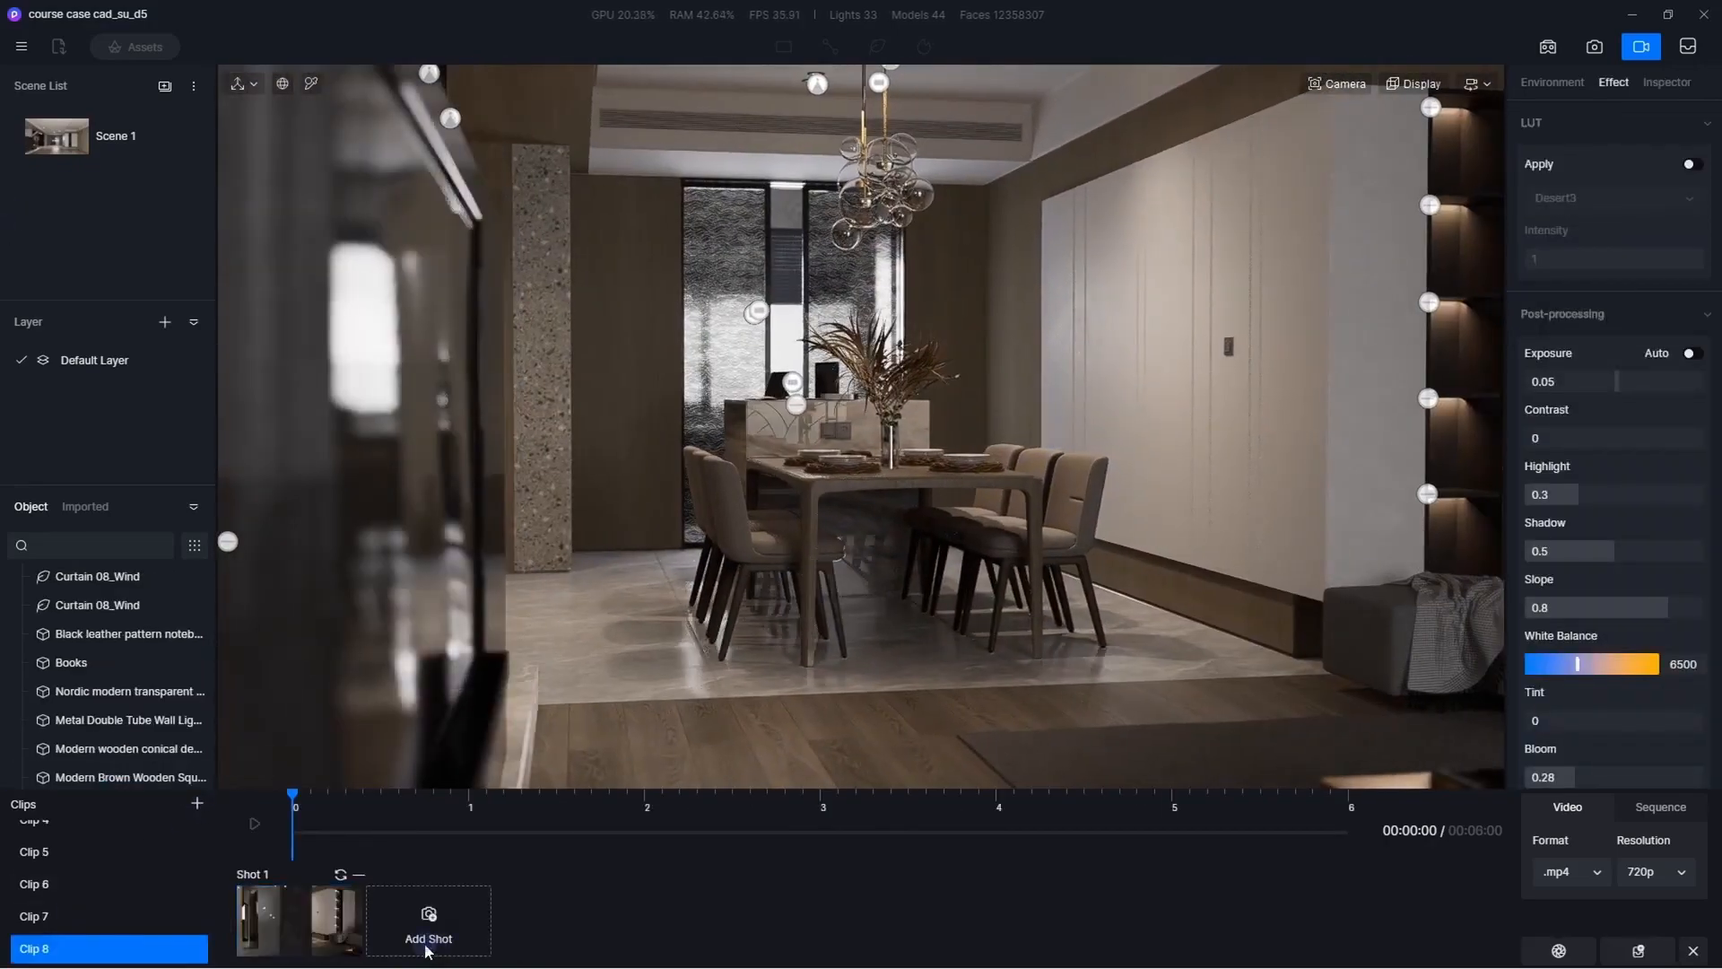
Set Clip 8's shot interval to 8 seconds and preview its camera movement from the start
{"action": "left_click", "coordinate": [255, 822]}
{"action": "left_click", "coordinate": [255, 822]}
{"action": "double_click", "coordinate": [383, 936]}
{"action": "type", "text": "8"}
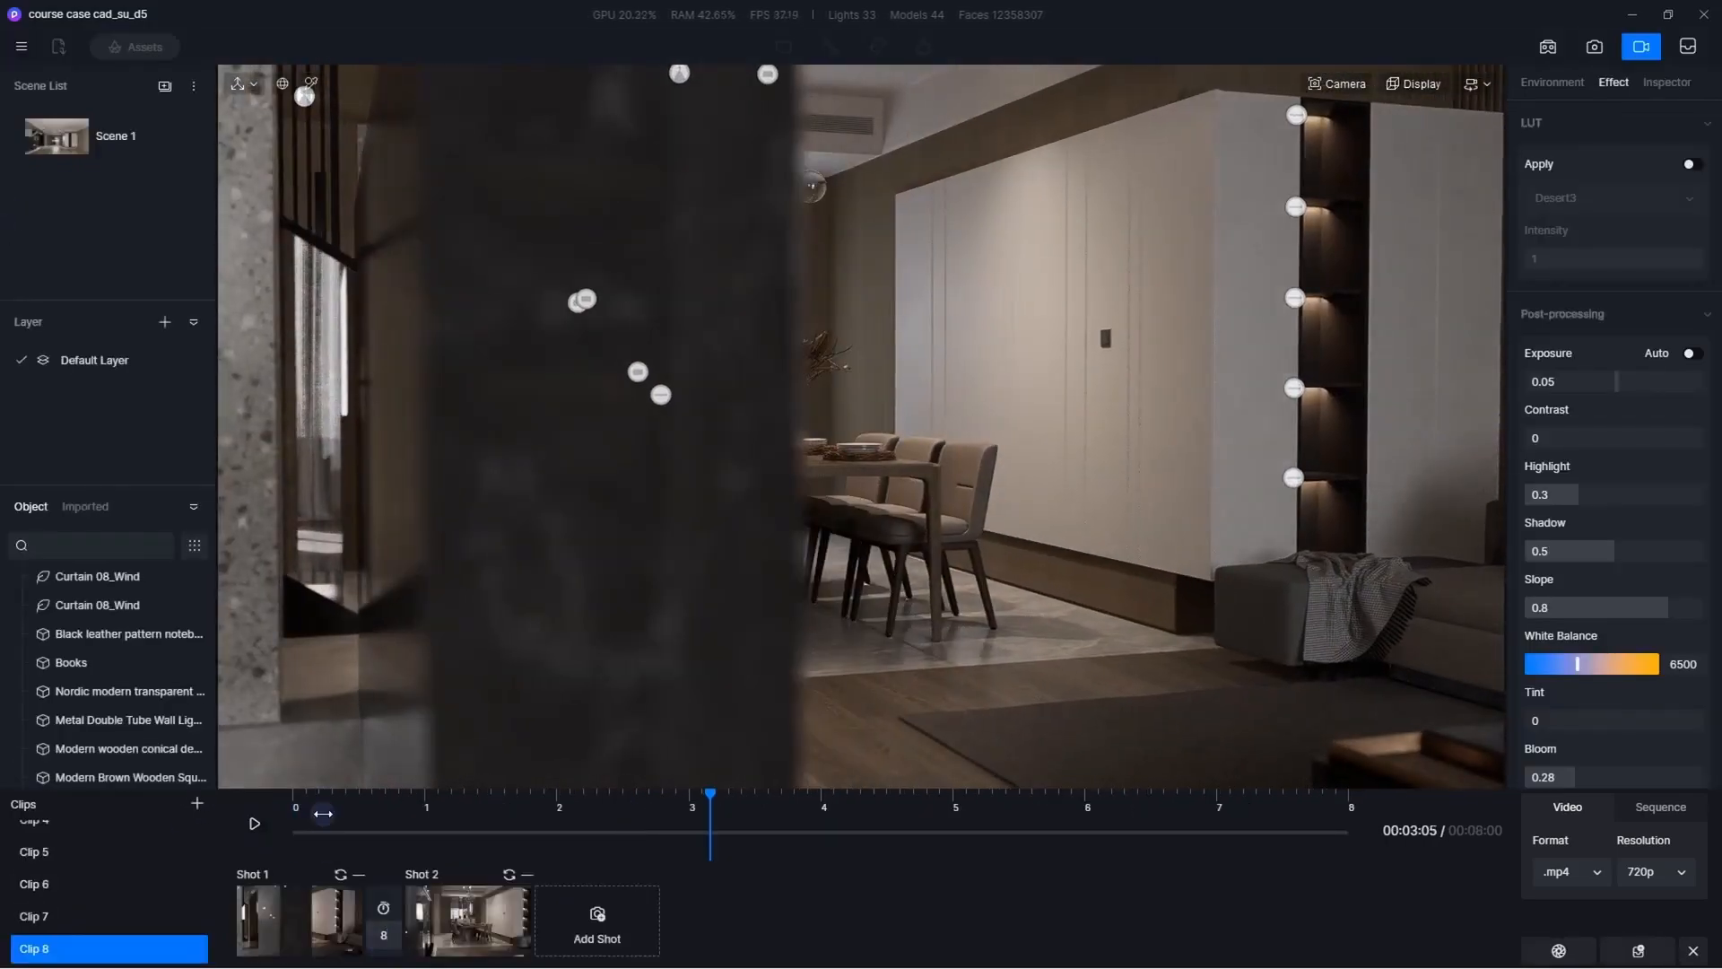
{"action": "left_click", "coordinate": [294, 811]}
{"action": "left_click", "coordinate": [254, 823]}
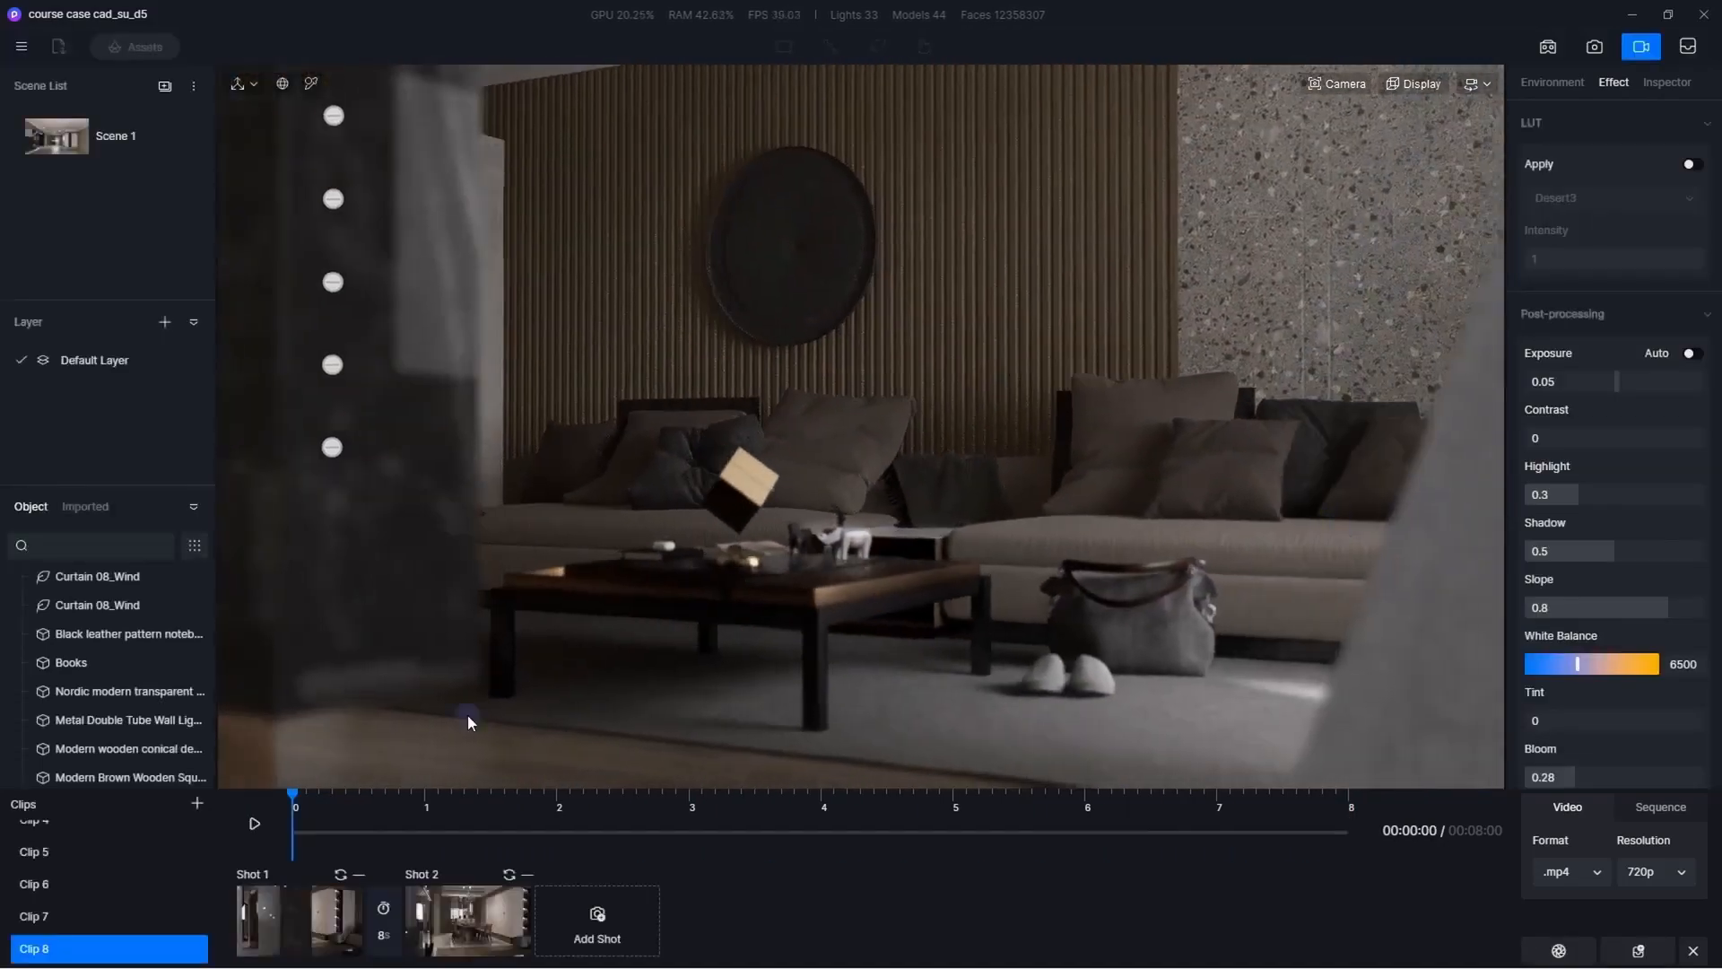
Create a ninth clip with two shots of the living room sofa and coffee table, and open the camera settings
{"action": "left_click", "coordinate": [197, 803]}
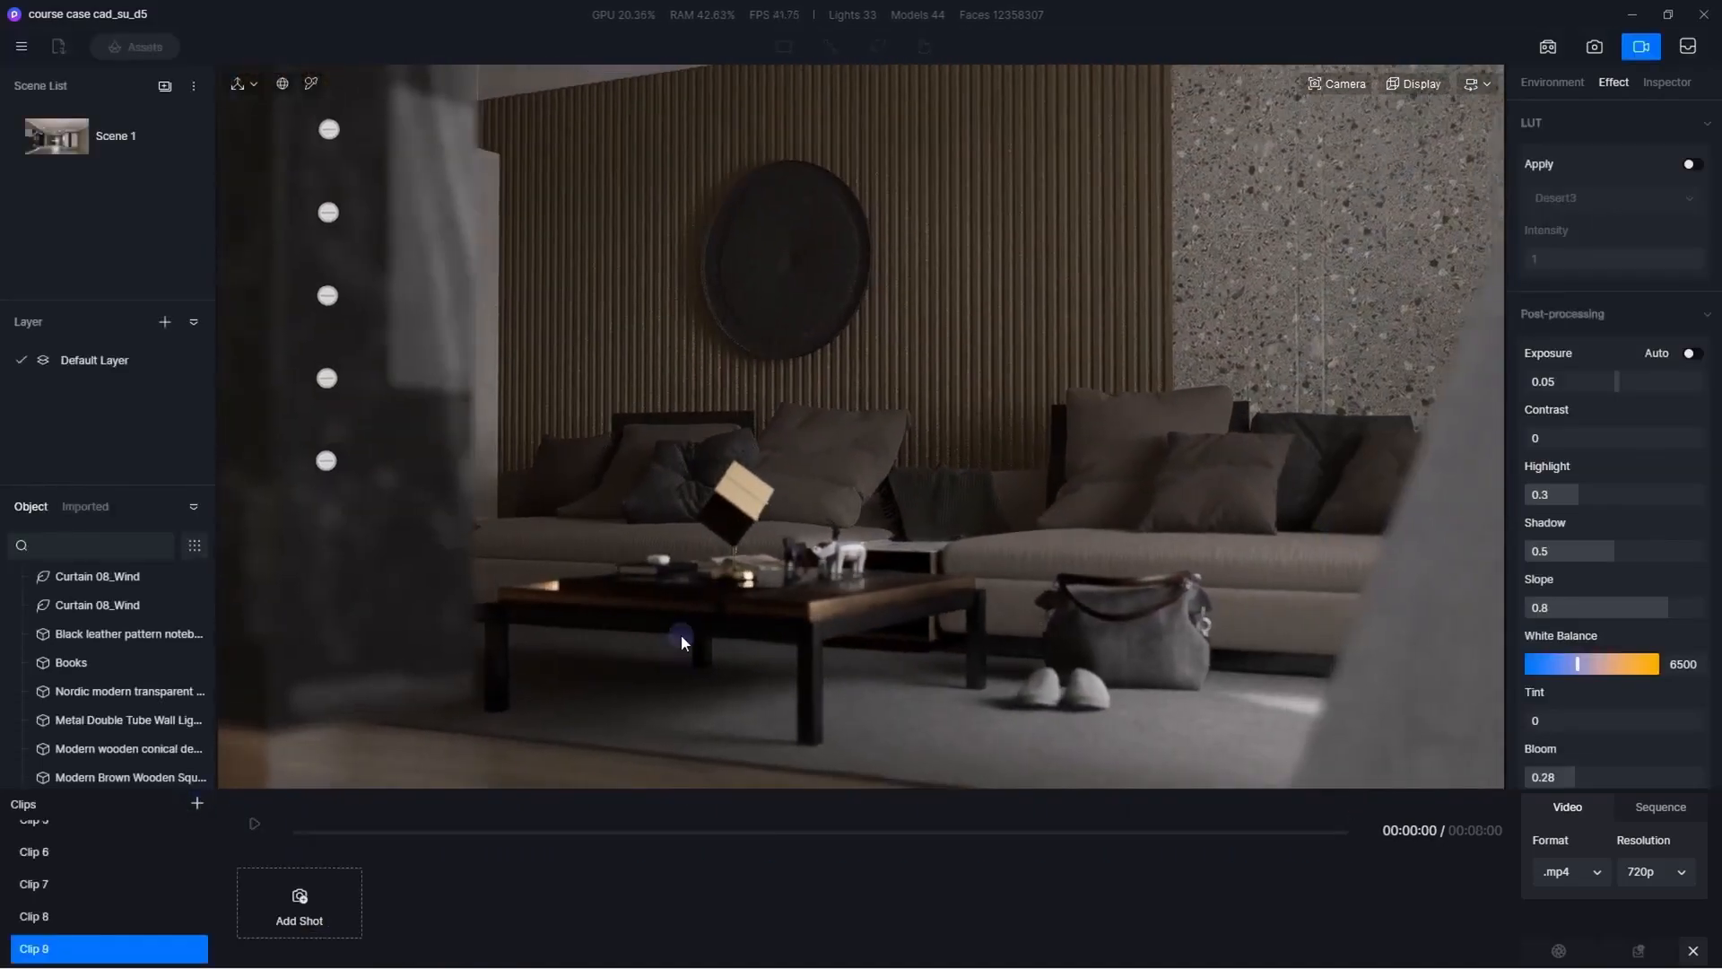
{"action": "left_click", "coordinate": [428, 924]}
{"action": "left_click", "coordinate": [1337, 83]}
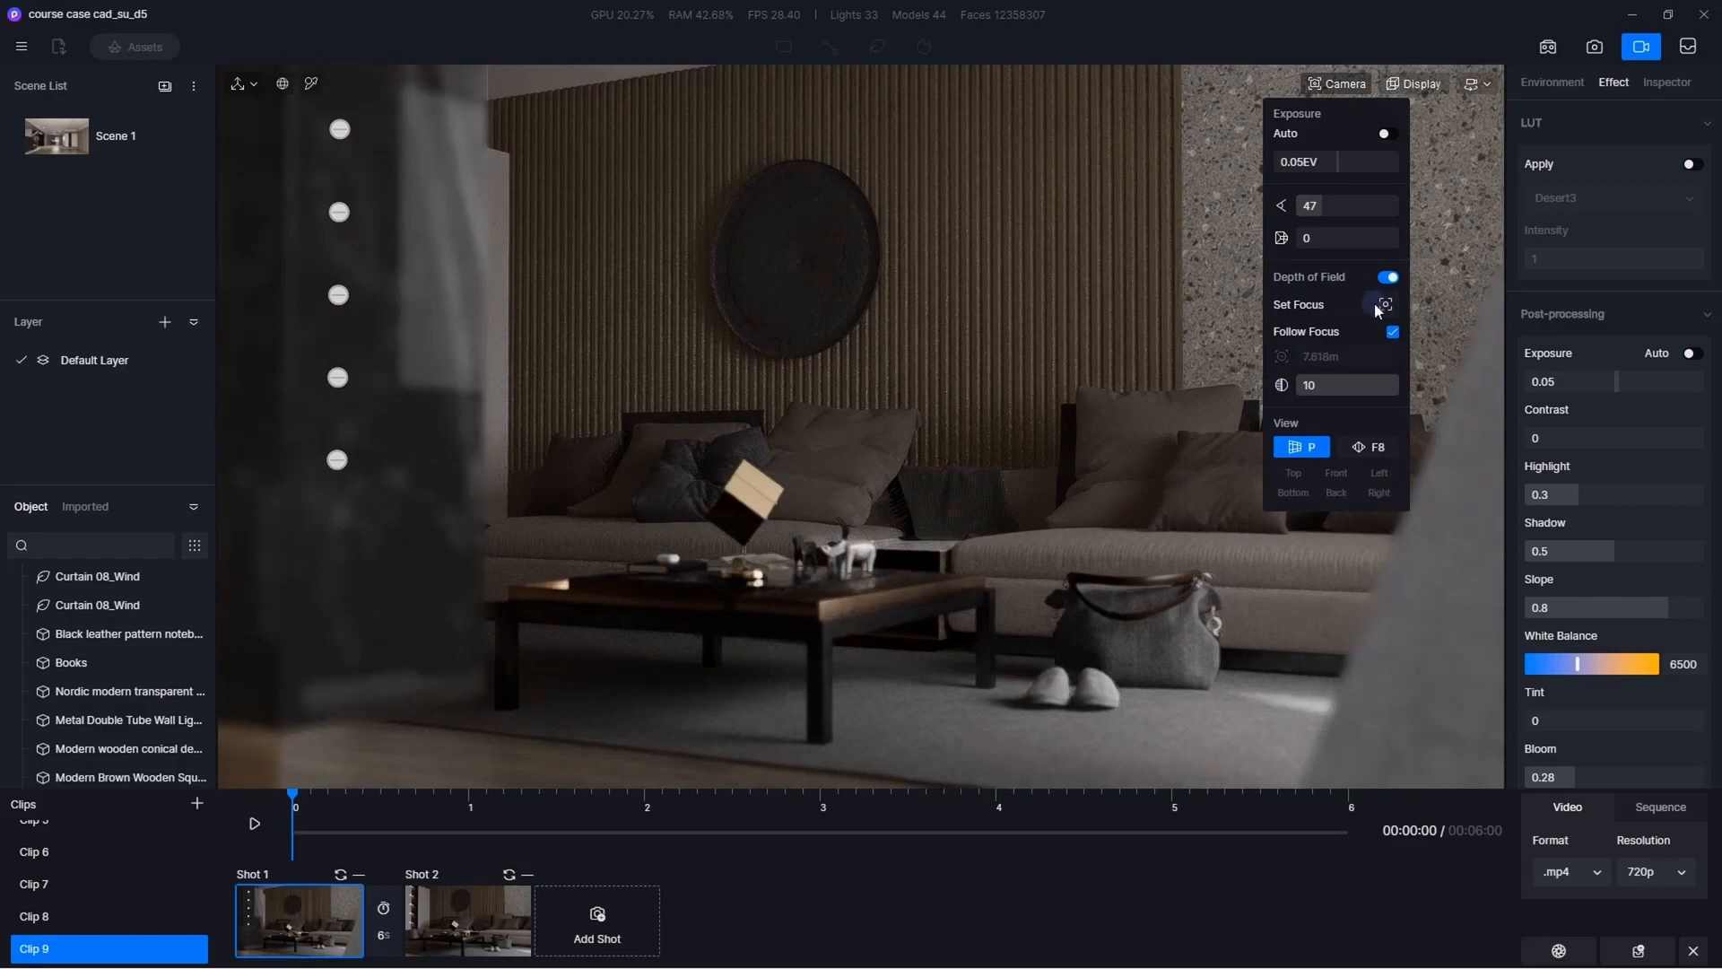